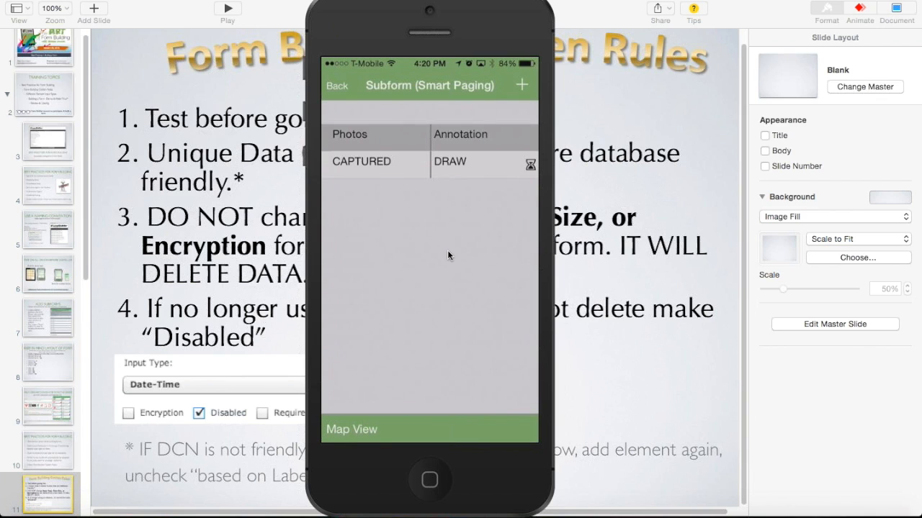
Step: Add another photo record to the Smart Paging subform and save it
click(517, 88)
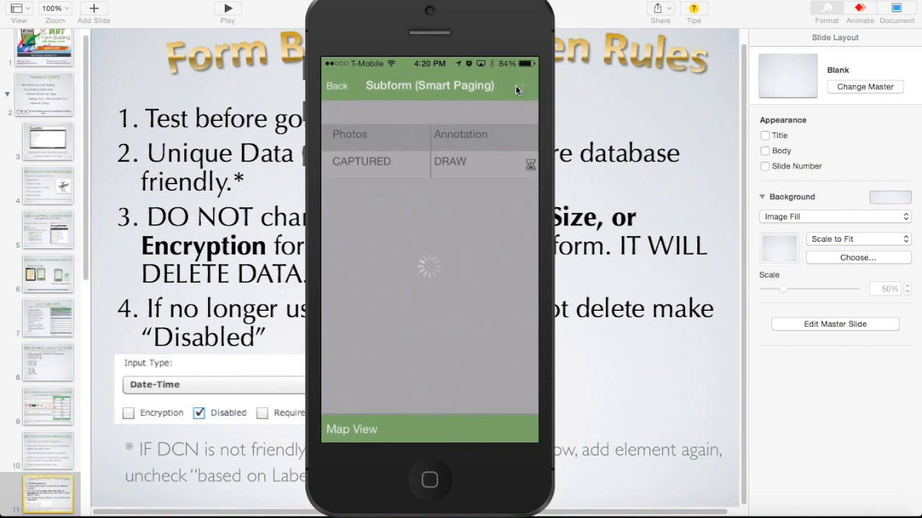
click(517, 88)
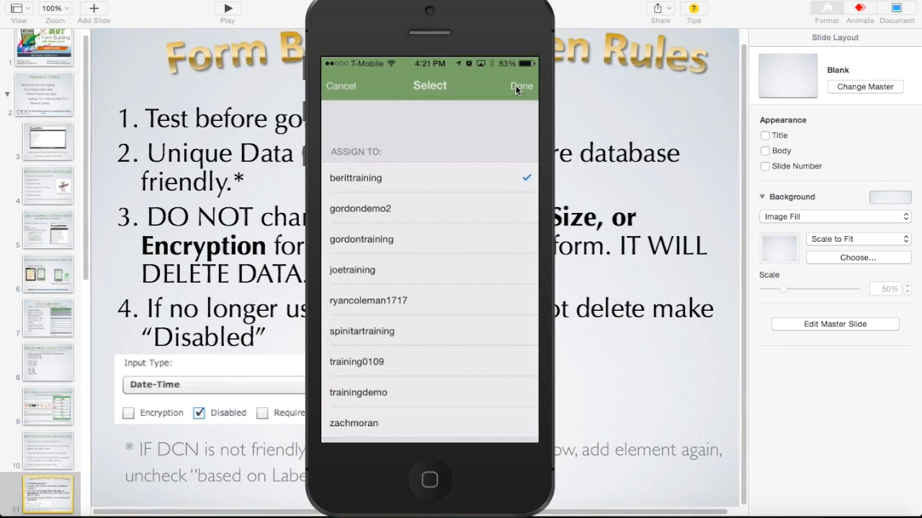
Step: Confirm the chosen training assignee, save the record, and enter the user's short name as the email address
click(516, 88)
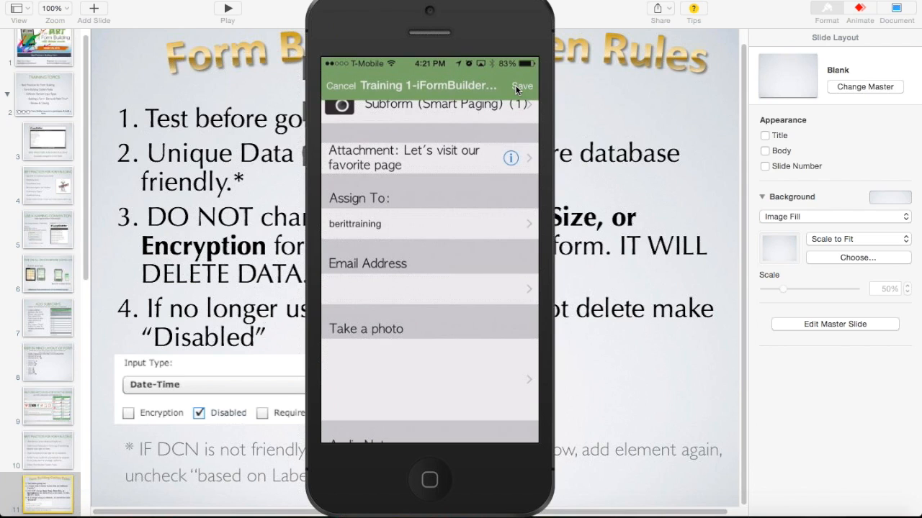
click(517, 87)
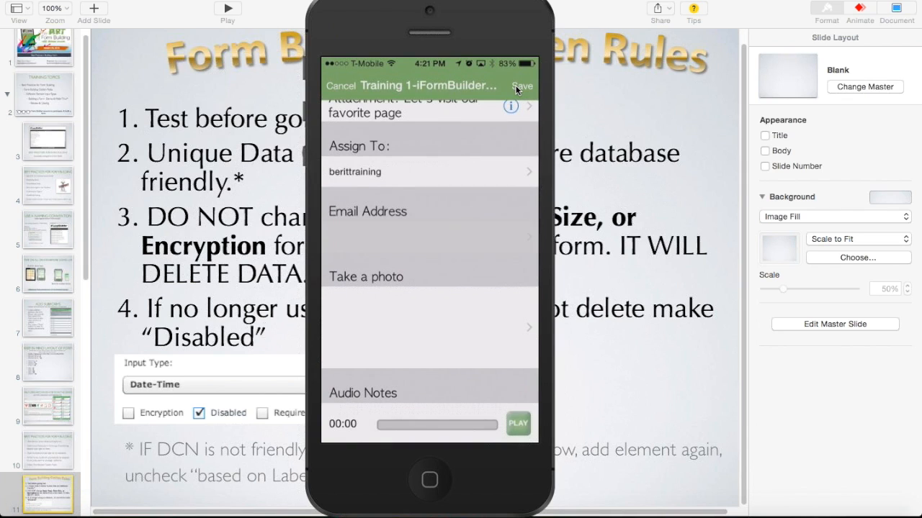
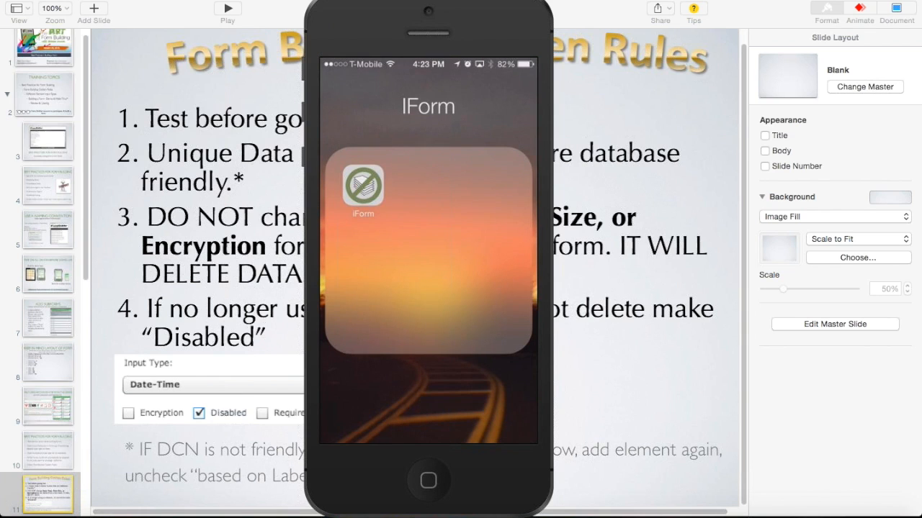
Step: Quit the Reflector iPhone mirror and play the Keynote slideshow on 'Form Building Golden Rules'
right_click(591, 513)
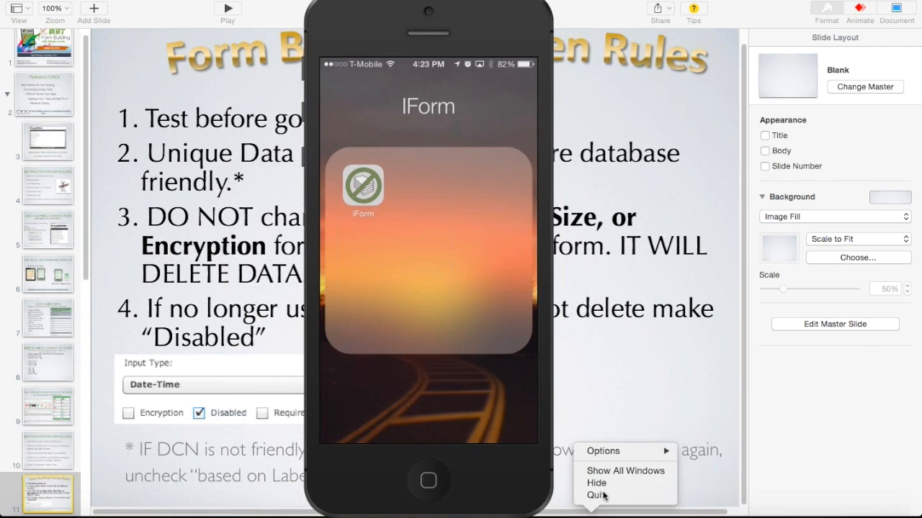
click(598, 483)
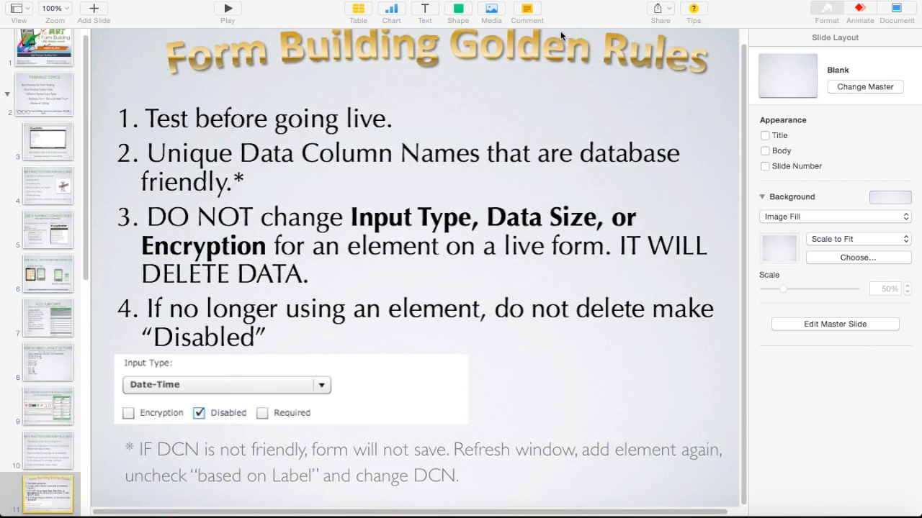
click(227, 10)
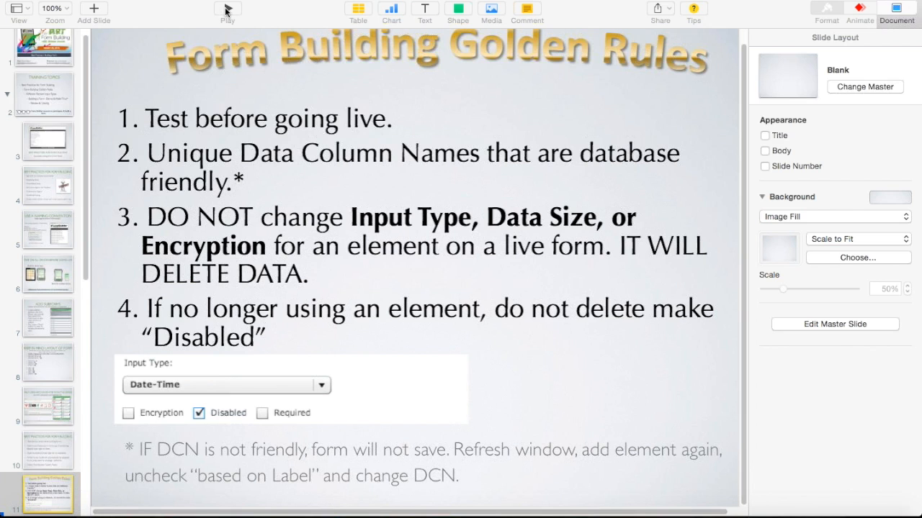
click(227, 11)
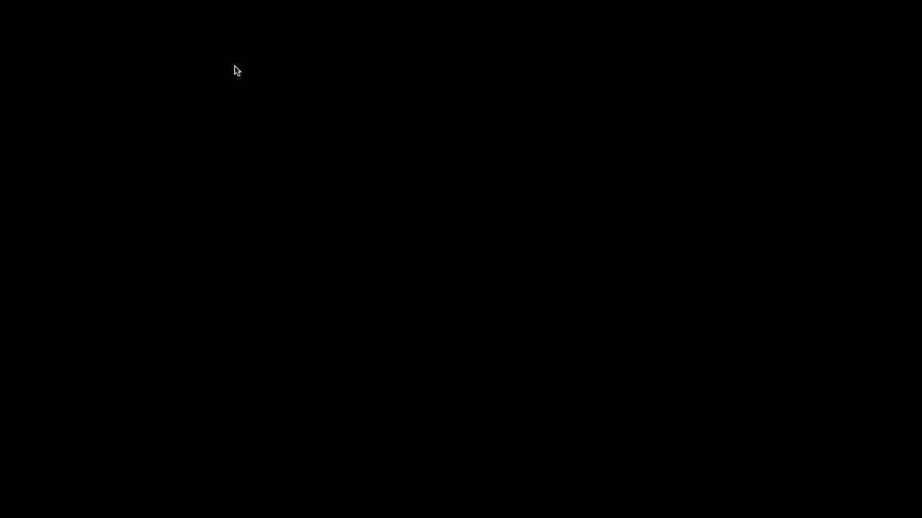
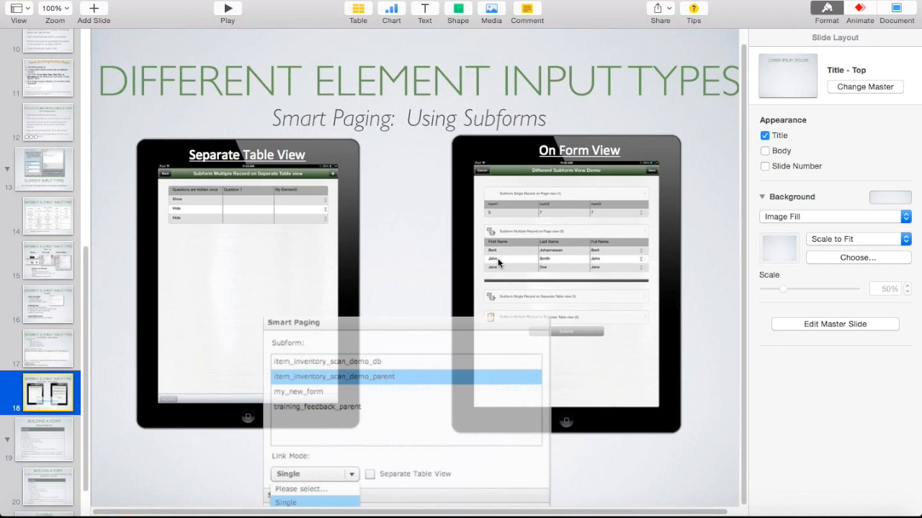
Step: Advance to slide 19, 'Building a Form', and switch to the FormBuilder Home list of forms
click(62, 440)
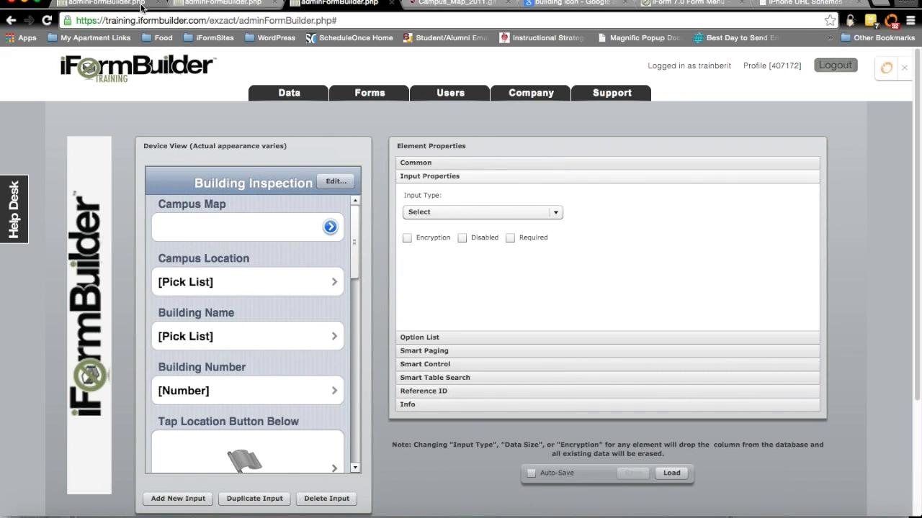
click(137, 6)
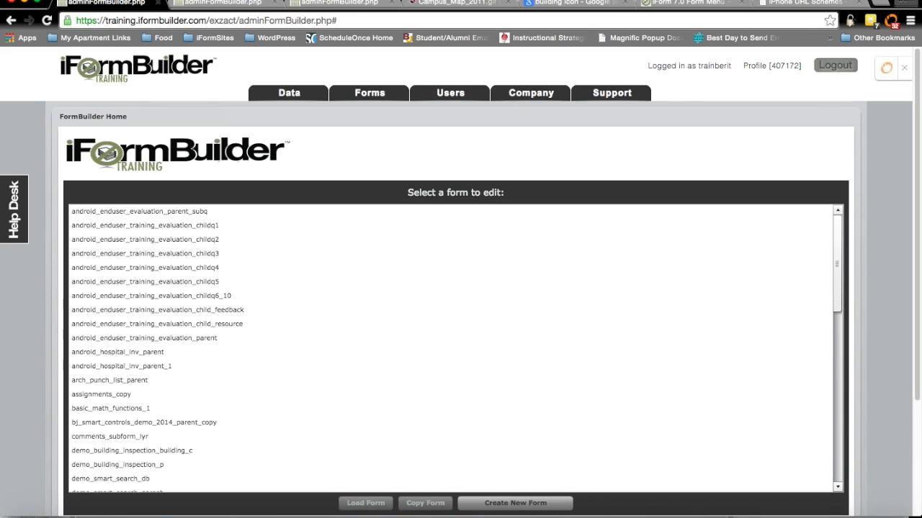
Step: Create a new form labelled 'January Demo' with table name january_demo_p
click(540, 490)
click(518, 504)
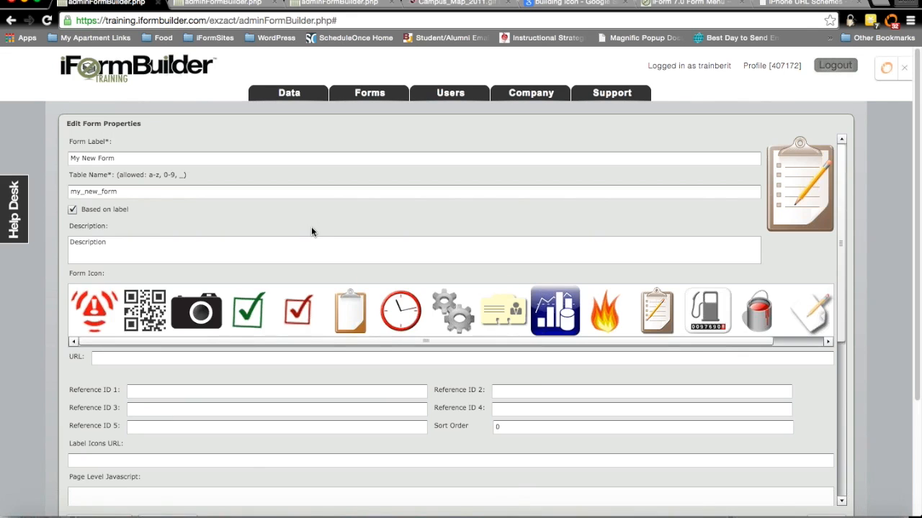
triple_click(139, 157)
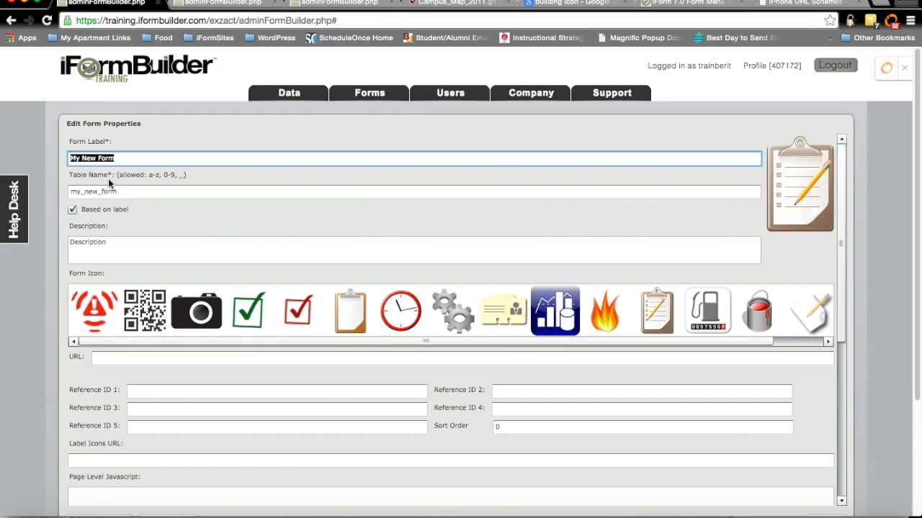
text(January Demo)
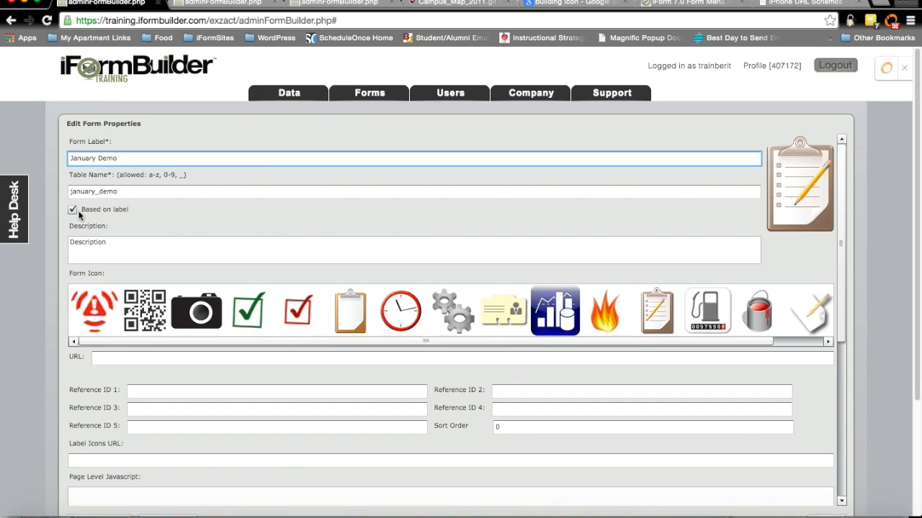
click(72, 209)
click(140, 189)
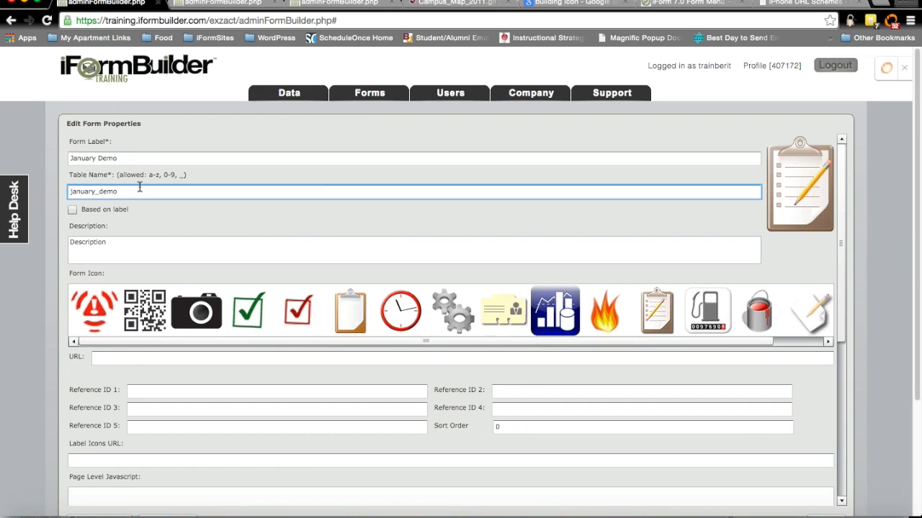
text(_p)
Step: Set the form description to 'This is a form for our training session'
scroll(189, 223, down, 2)
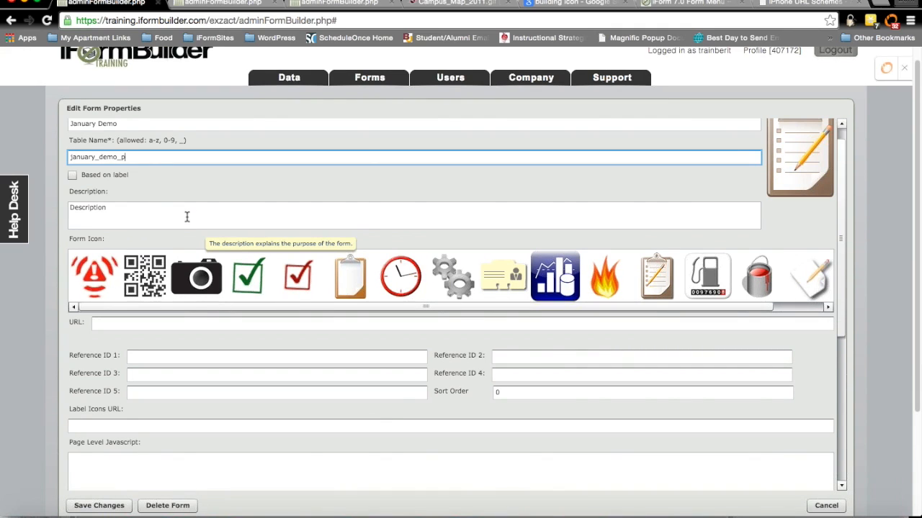
click(118, 223)
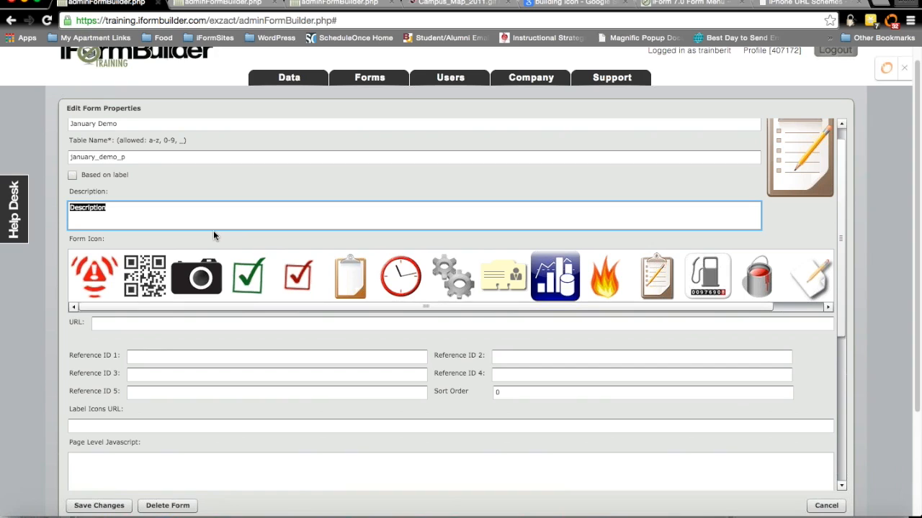
text(This is a form for our train)
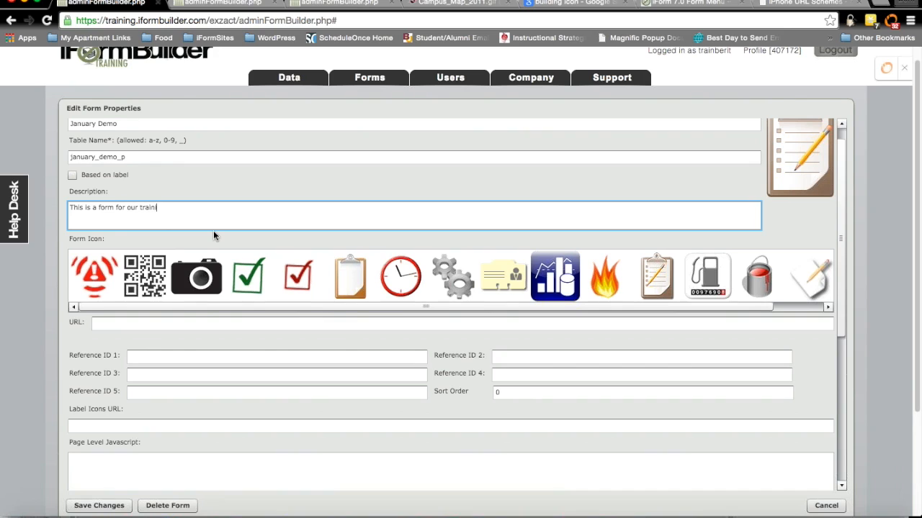
text(ing session.)
scroll(194, 288, down, 2)
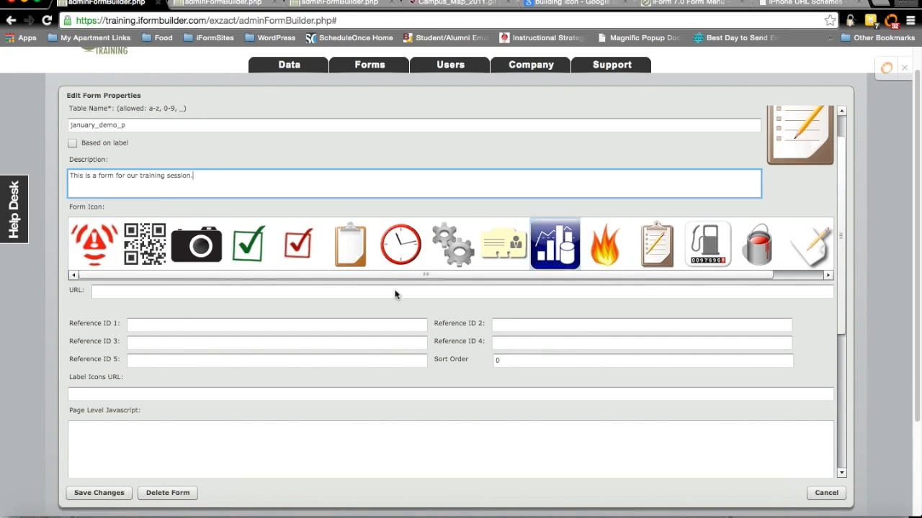
mouse_move(393, 291)
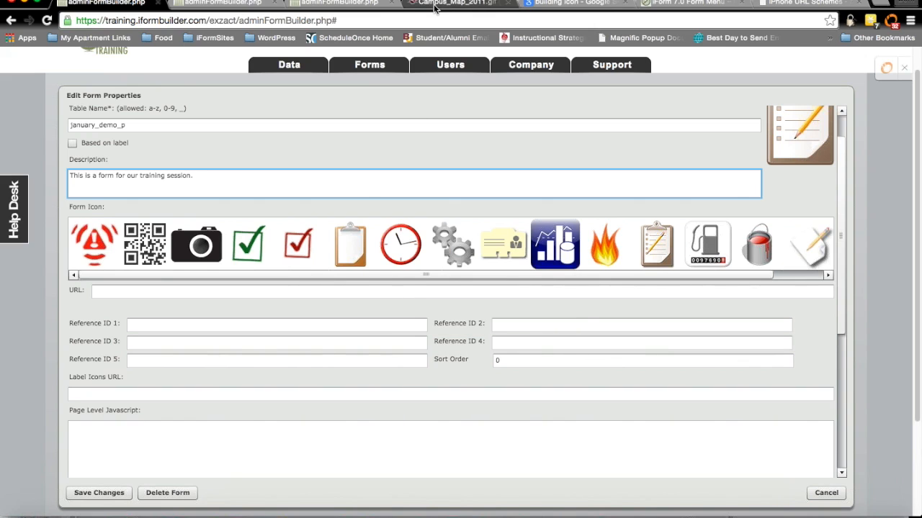
Step: Find the black building icon in Google Images and copy its building-3.png image address
click(569, 4)
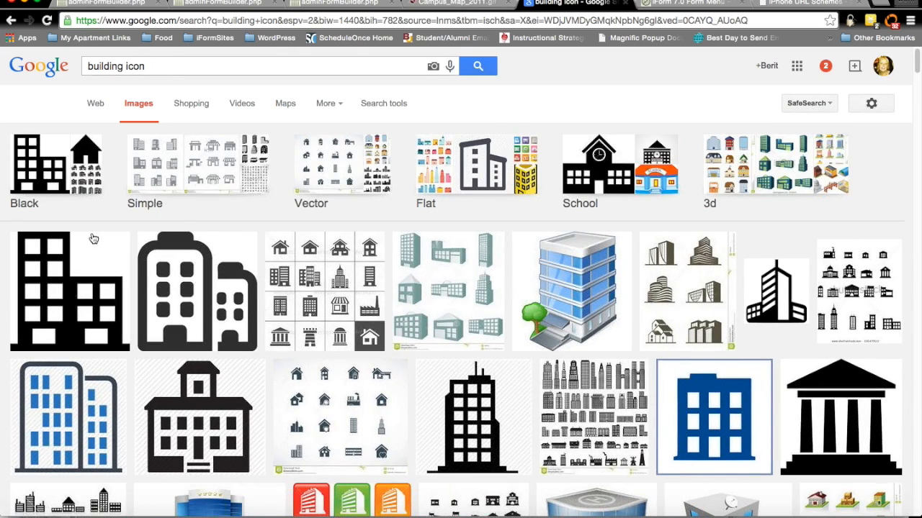
click(85, 293)
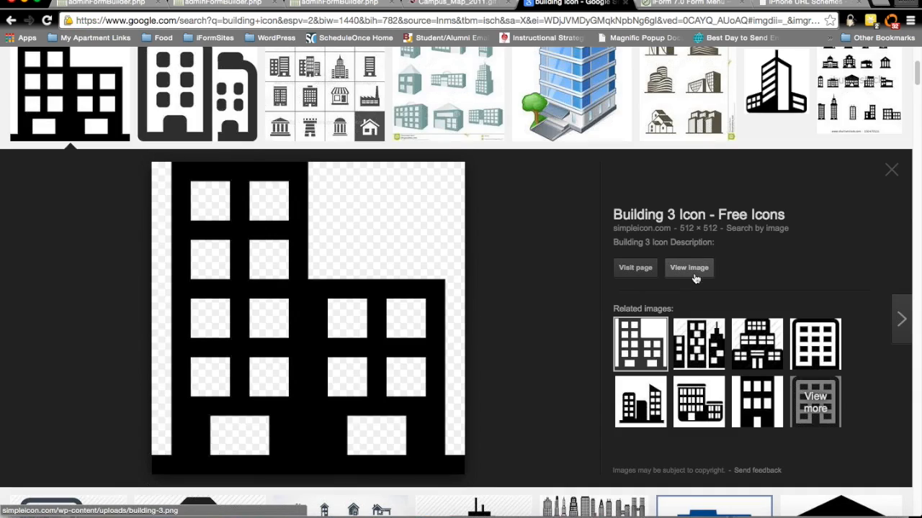
click(689, 268)
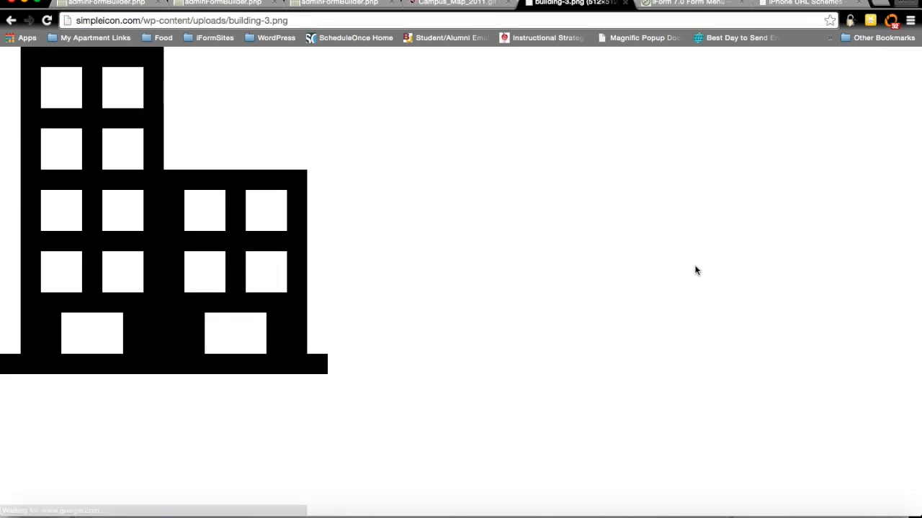
click(276, 20)
key(super+c)
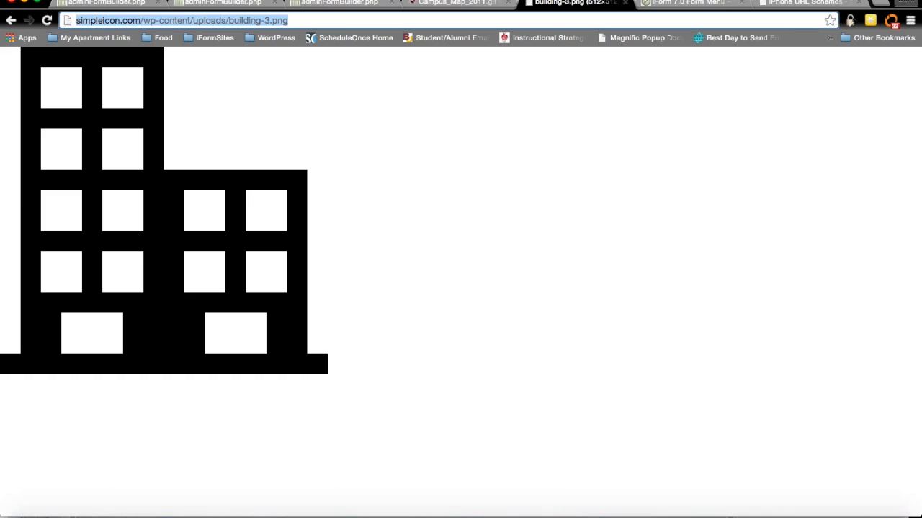
click(107, 2)
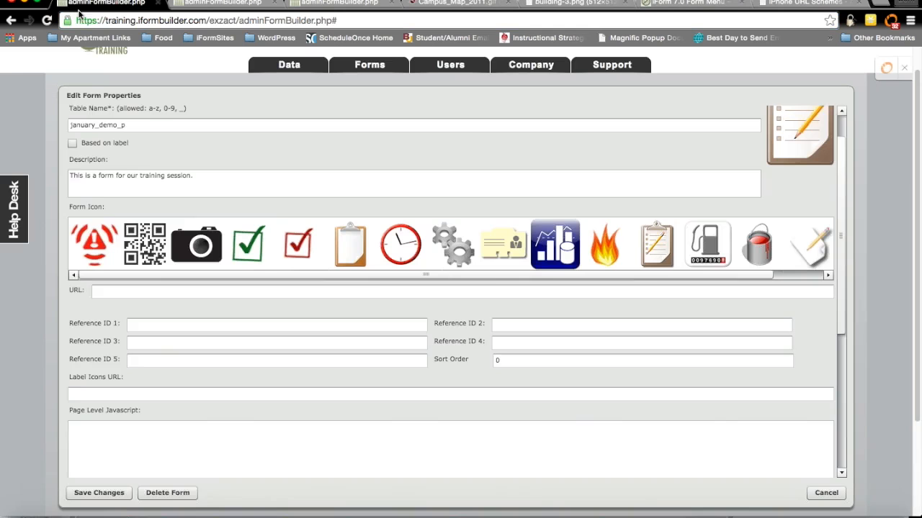
click(97, 289)
key(super+v)
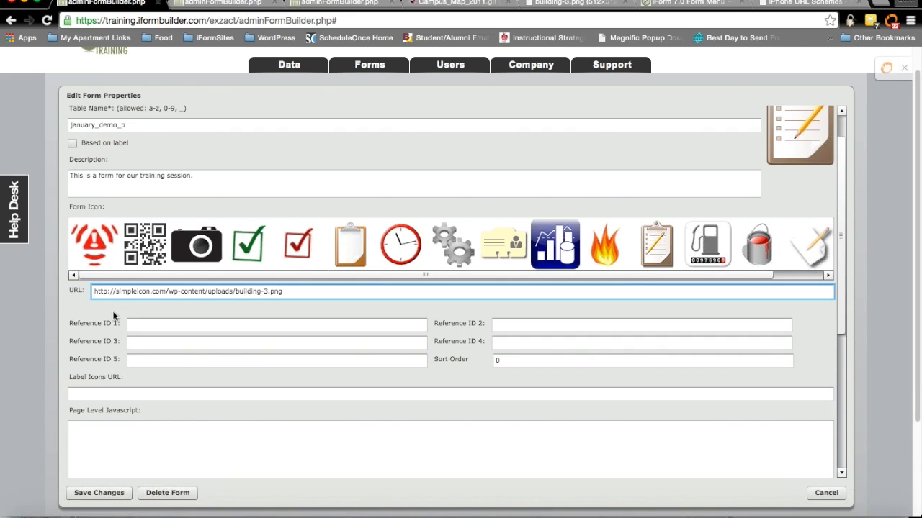
scroll(112, 329, down, 2)
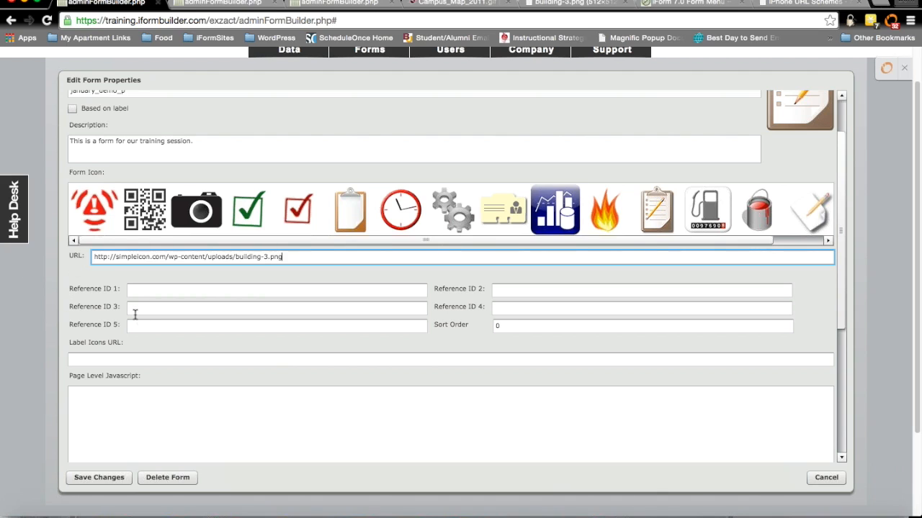
Step: Read the Reference ID 5 FORMBRANDING colour codes in the 'iForm 7.0 Form Menu' help article
click(686, 3)
scroll(490, 225, down, 3)
scroll(490, 224, up, 5)
scroll(491, 227, up, 5)
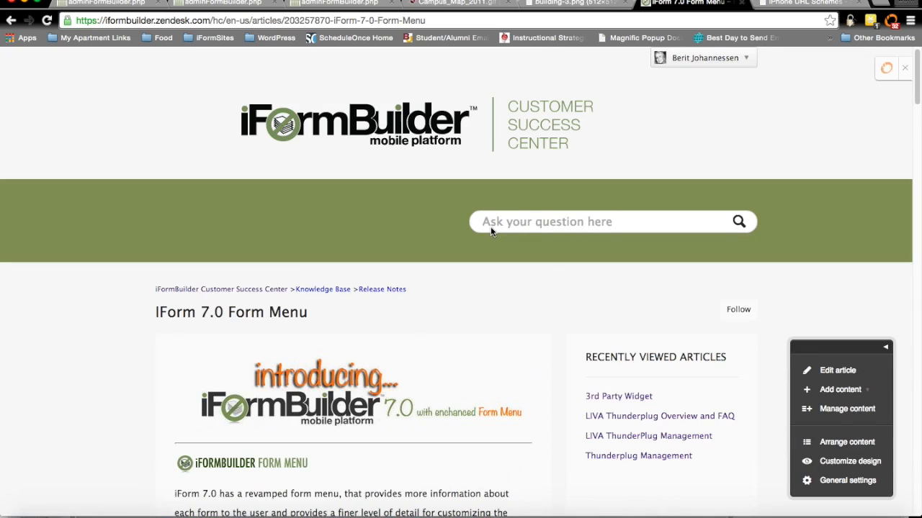
scroll(446, 248, down, 1)
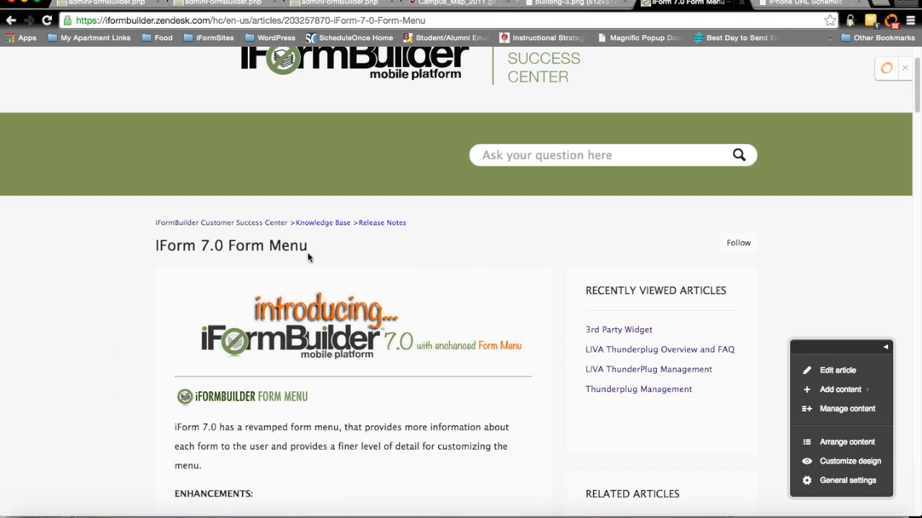
scroll(308, 257, down, 10)
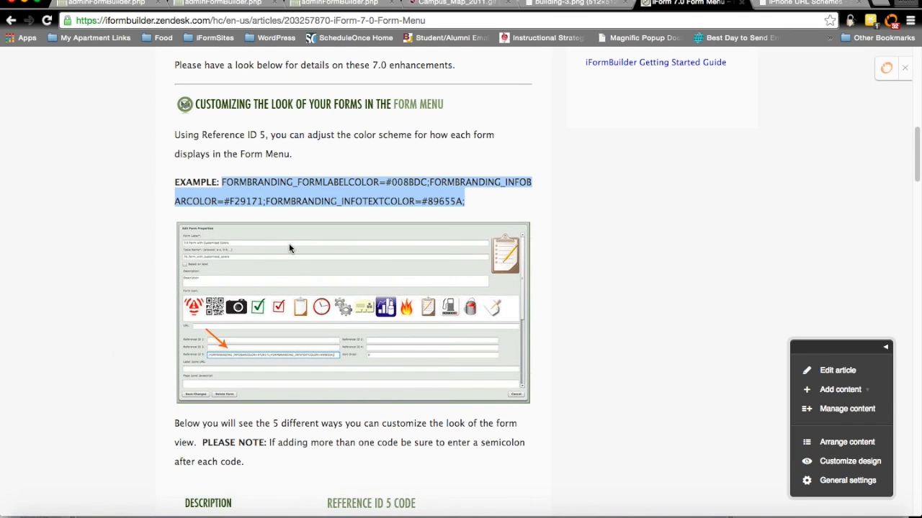
scroll(292, 259, up, 1)
scroll(295, 269, up, 3)
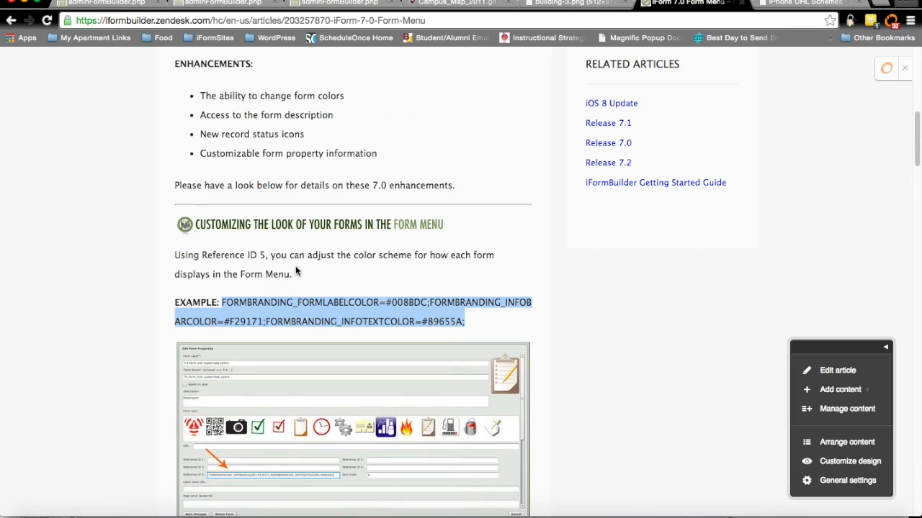
scroll(314, 272, down, 1)
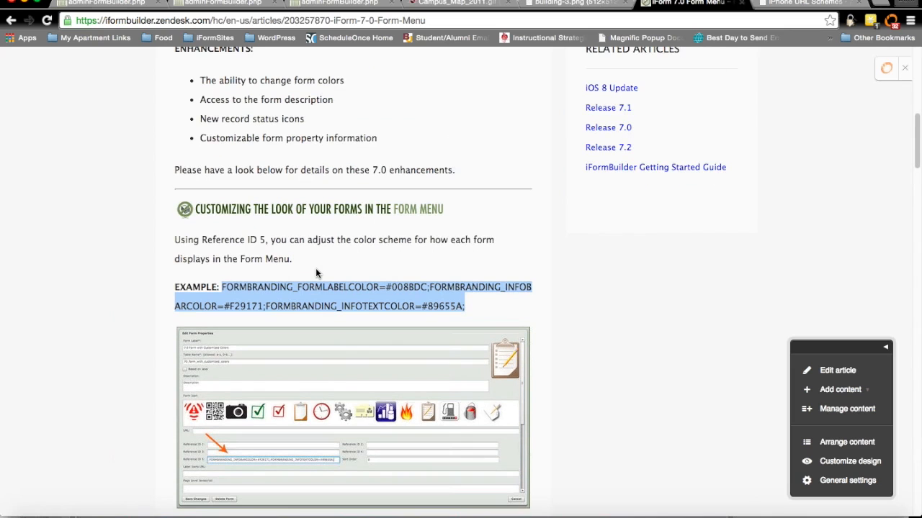
scroll(315, 267, down, 8)
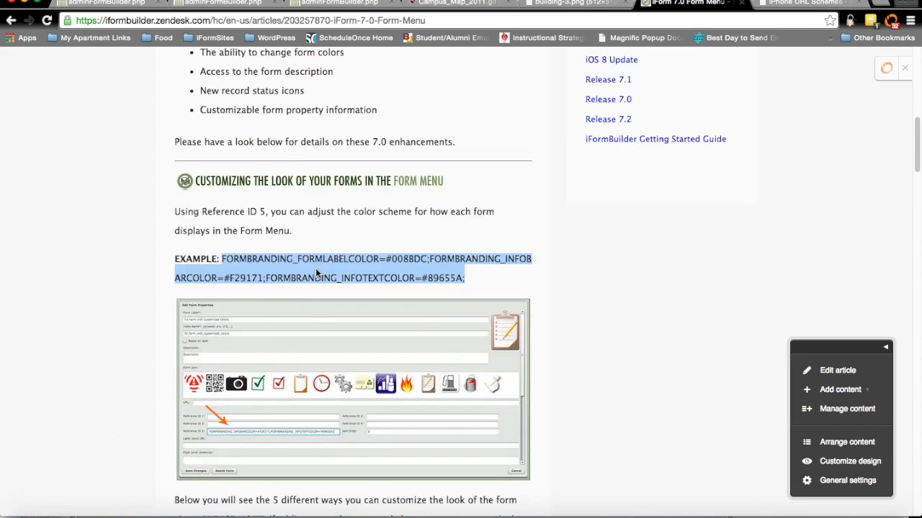
scroll(309, 281, down, 3)
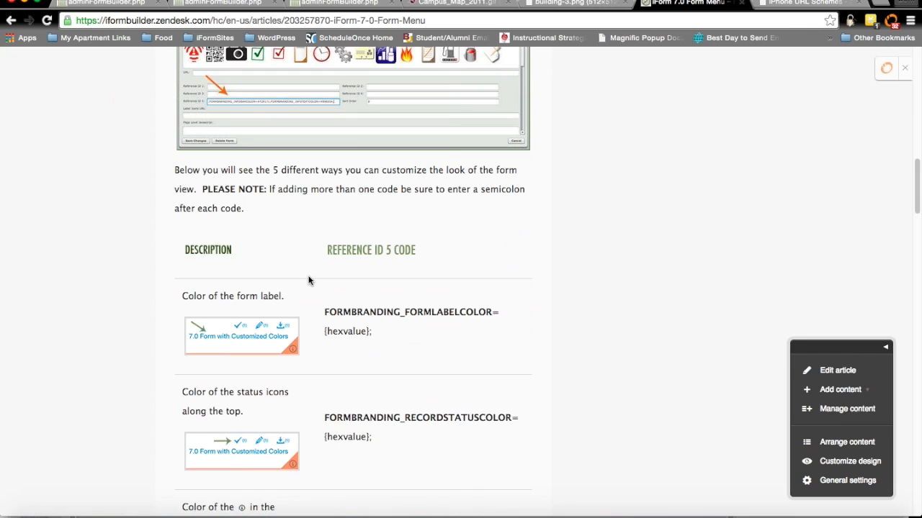
scroll(308, 281, down, 4)
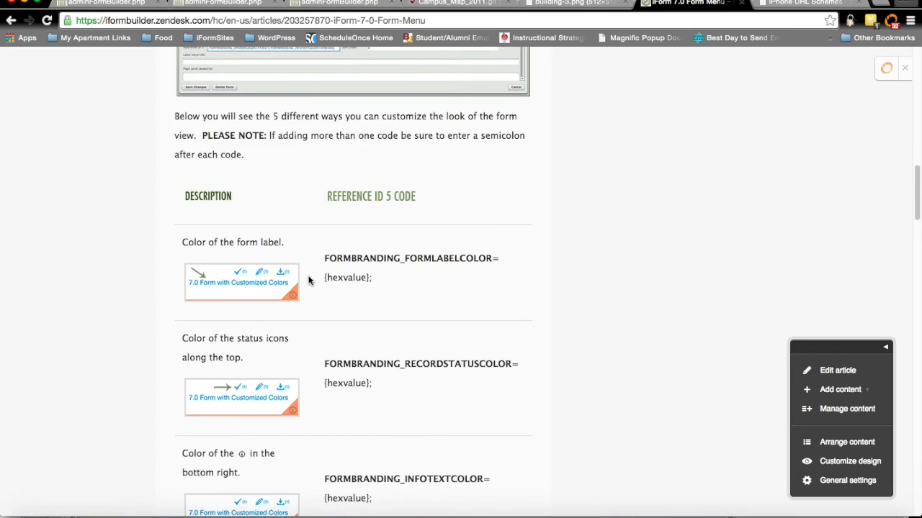
click(207, 2)
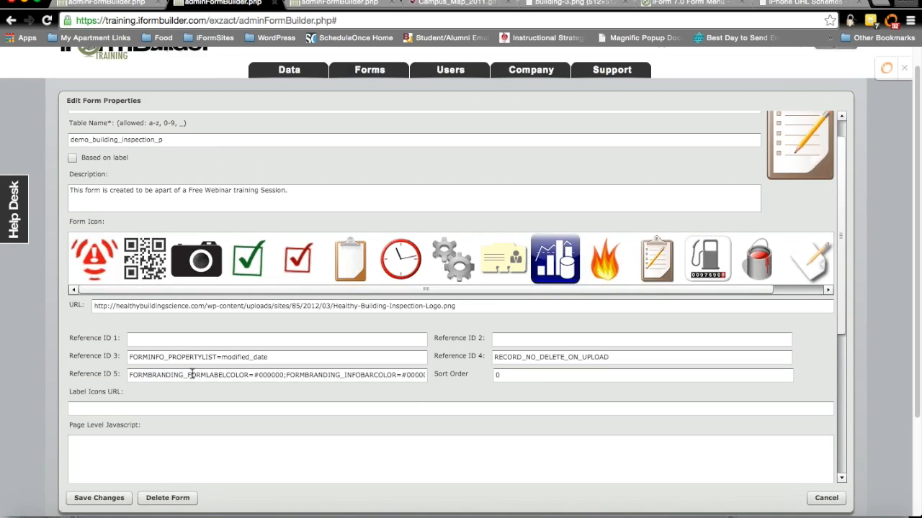
Step: Select the building inspection form's Reference ID 5 code, then view January Demo's blank Reference IDs
triple_click(192, 373)
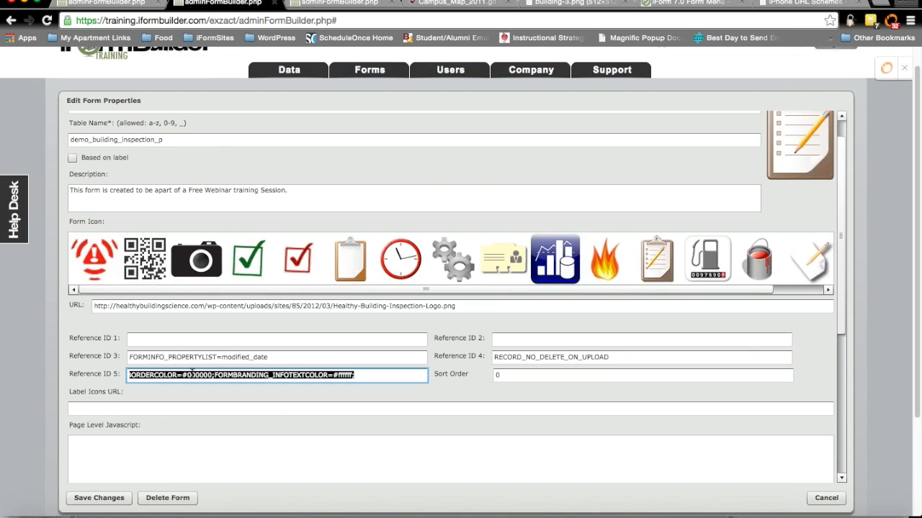
click(244, 380)
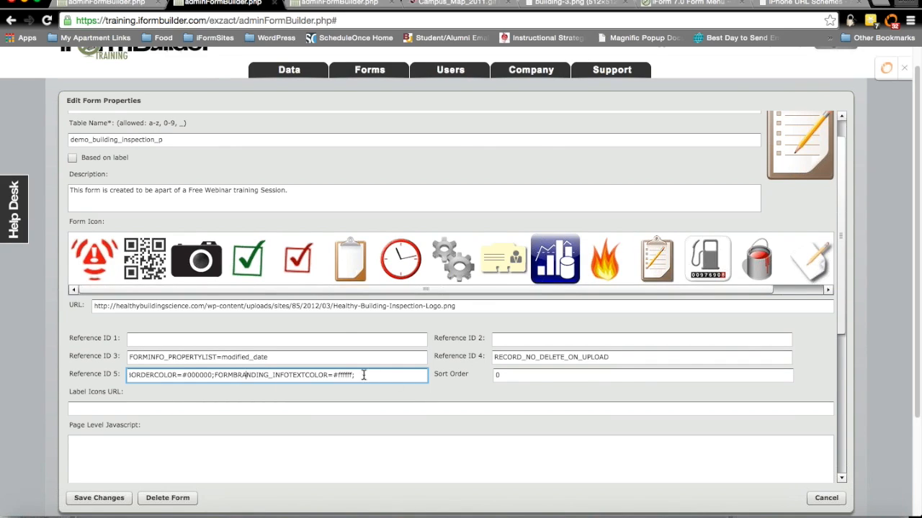
scroll(205, 374, down, 2)
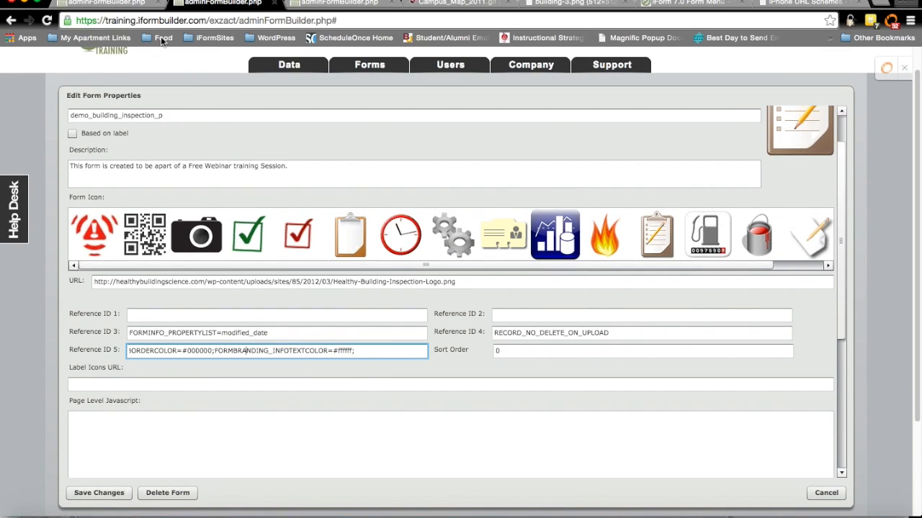
click(96, 2)
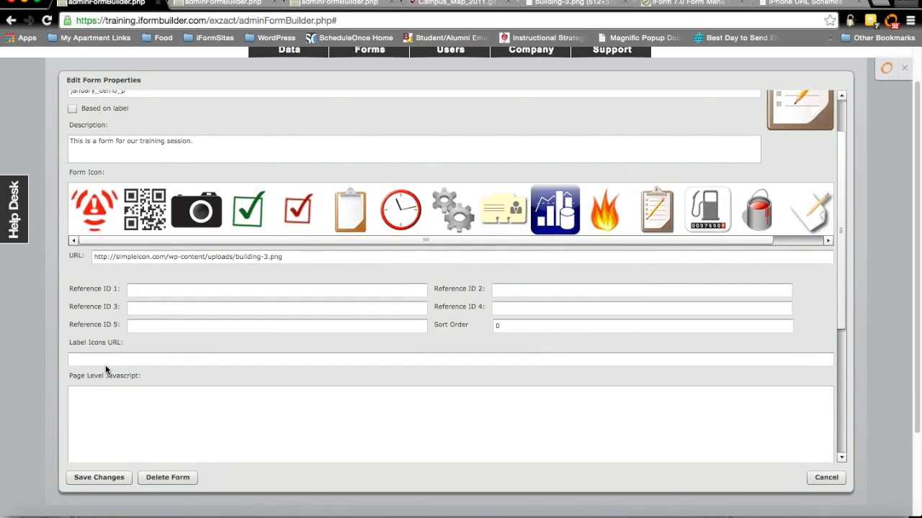
mouse_move(99, 353)
scroll(124, 412, down, 1)
mouse_move(68, 400)
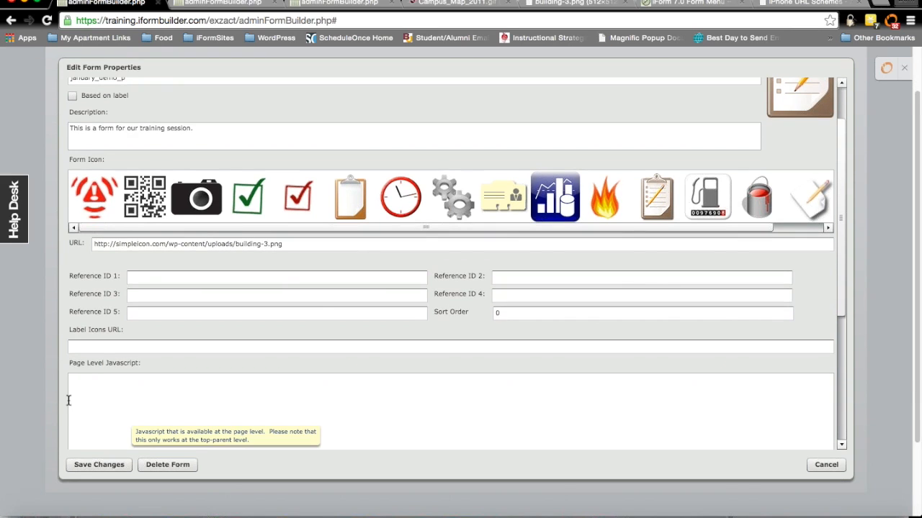
Step: Save the form properties and add text inputs 'First Name' and 'Last Name' (last_name)
click(89, 466)
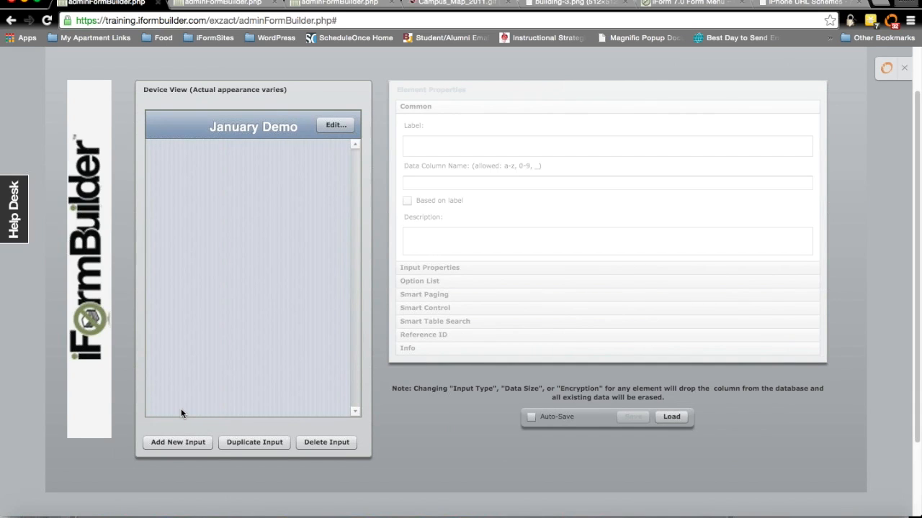
click(197, 442)
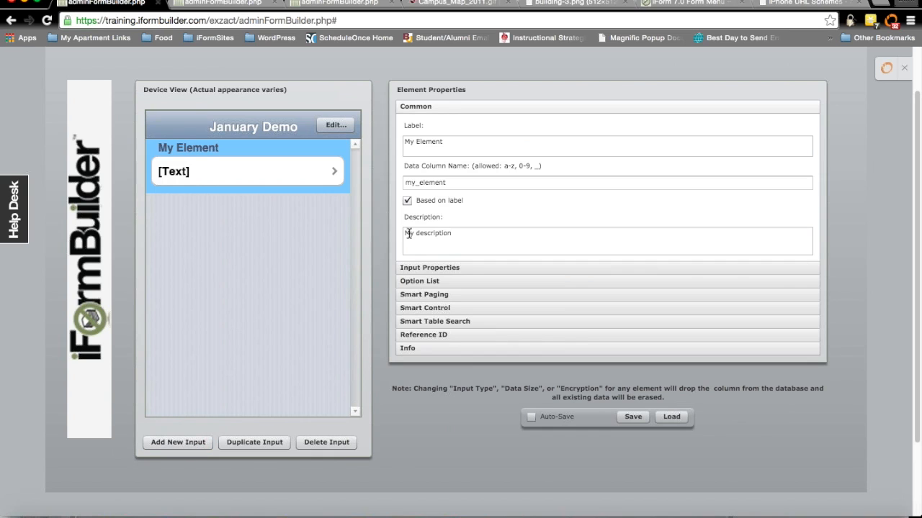
click(412, 137)
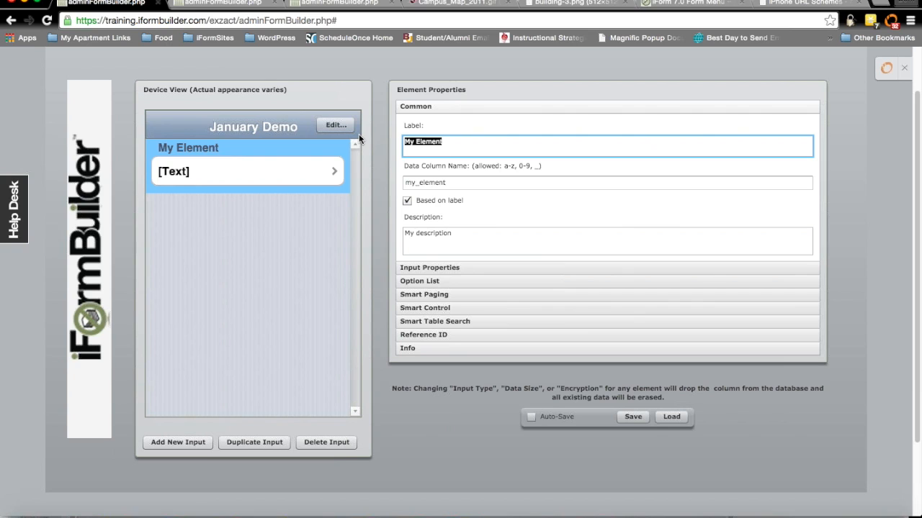
text(Fi)
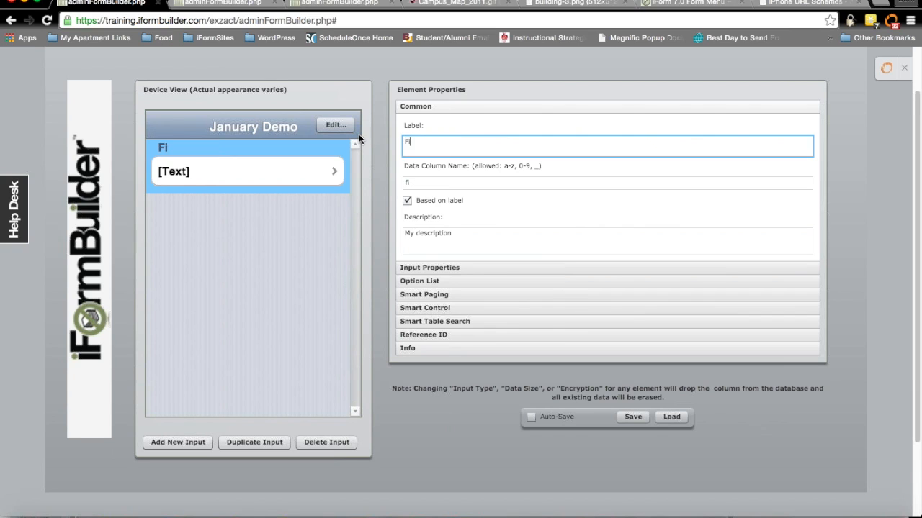
text(rst Name)
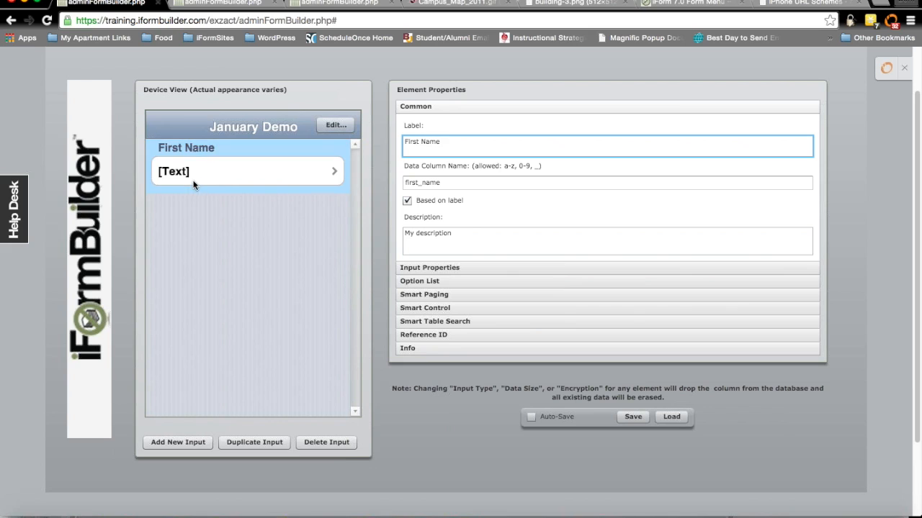
click(273, 444)
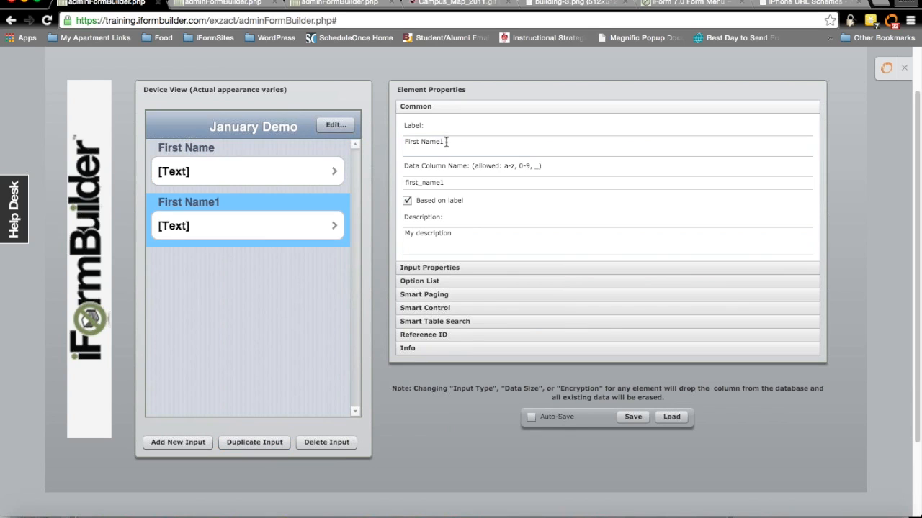
drag(444, 141, 401, 138)
text(Last Name)
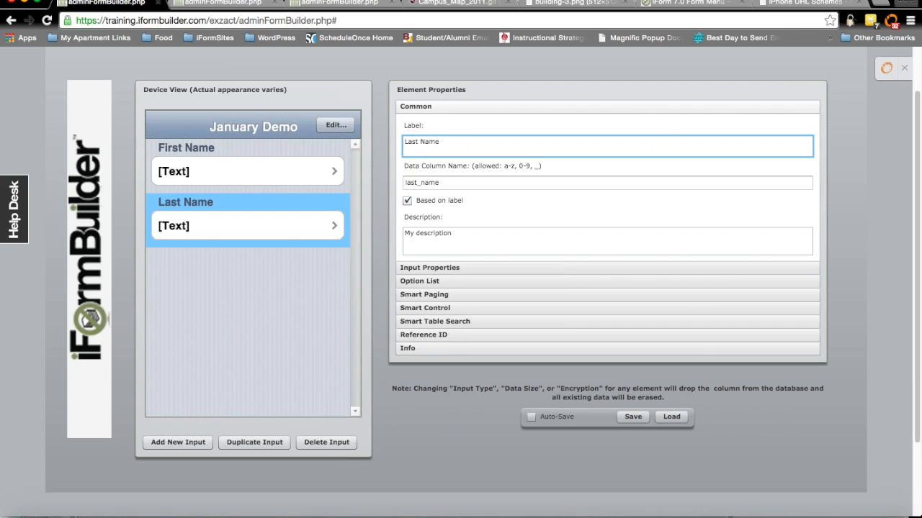
Step: Check the slide's field list, then add a third text input, My Element1, below Last Name
drag(403, 0, 543, 1)
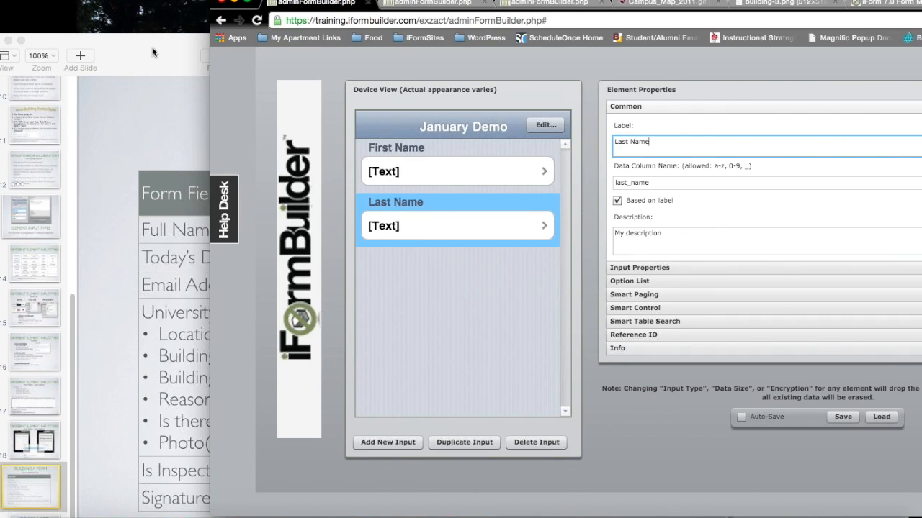
click(152, 47)
drag(137, 33, 138, 7)
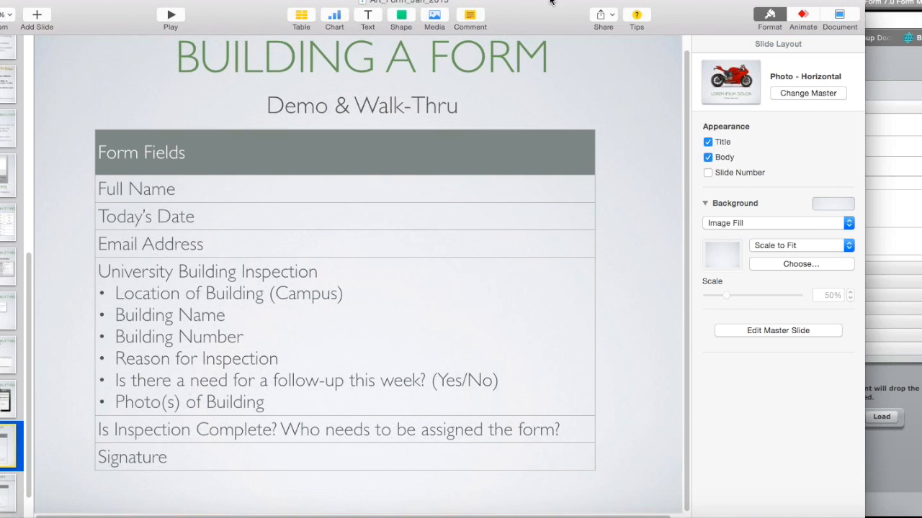
drag(552, 2, 471, 17)
click(818, 155)
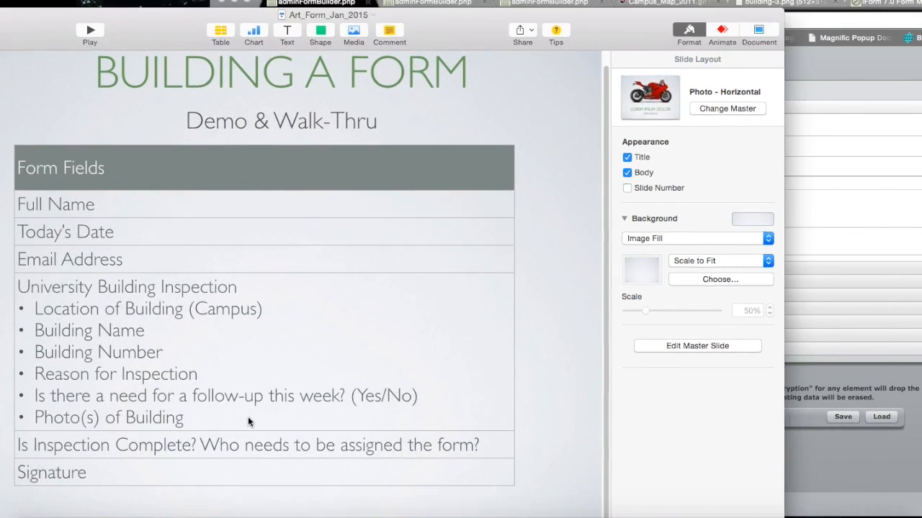
click(386, 442)
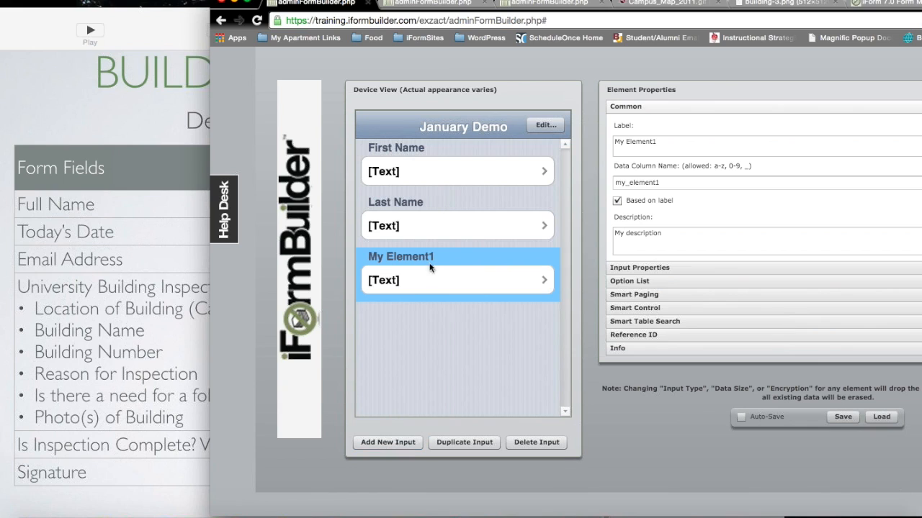
Step: Relabel the third input 'Date' and save, which triggers Error 1004 for column name date
click(696, 142)
triple_click(694, 144)
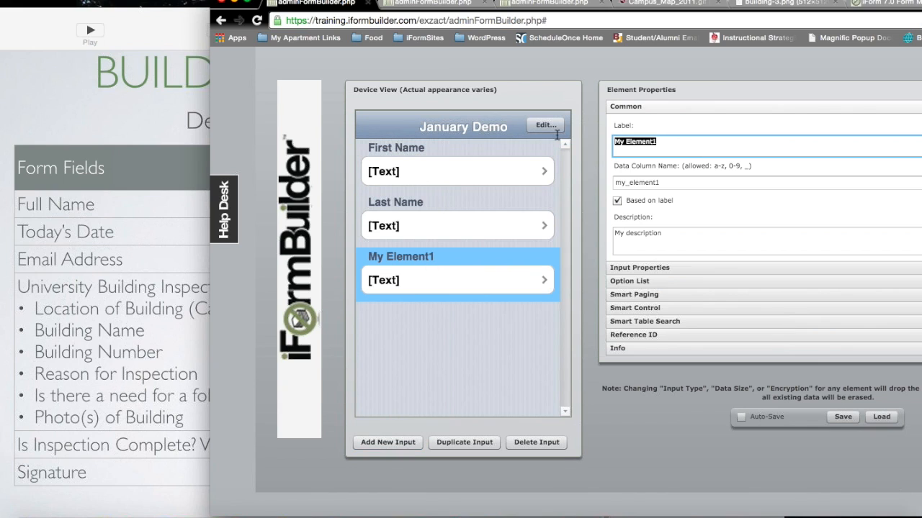
text(Date)
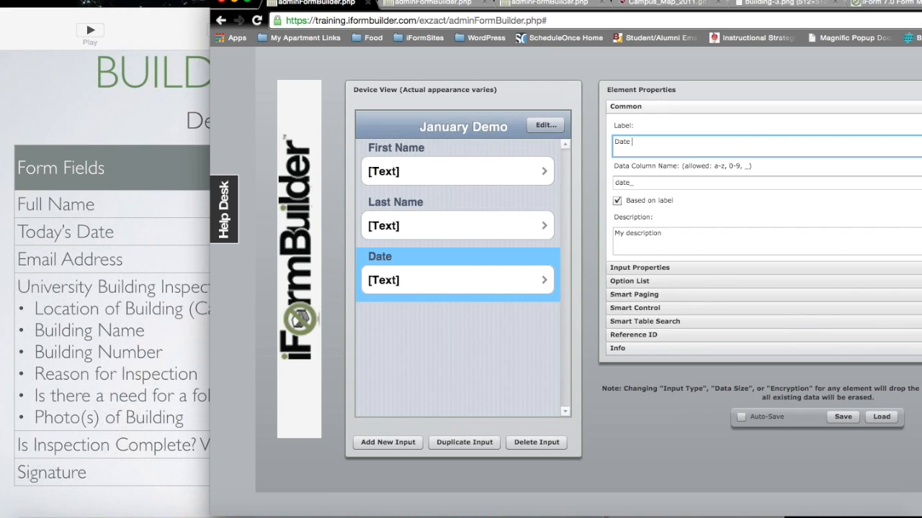
drag(504, 1, 370, 6)
click(708, 424)
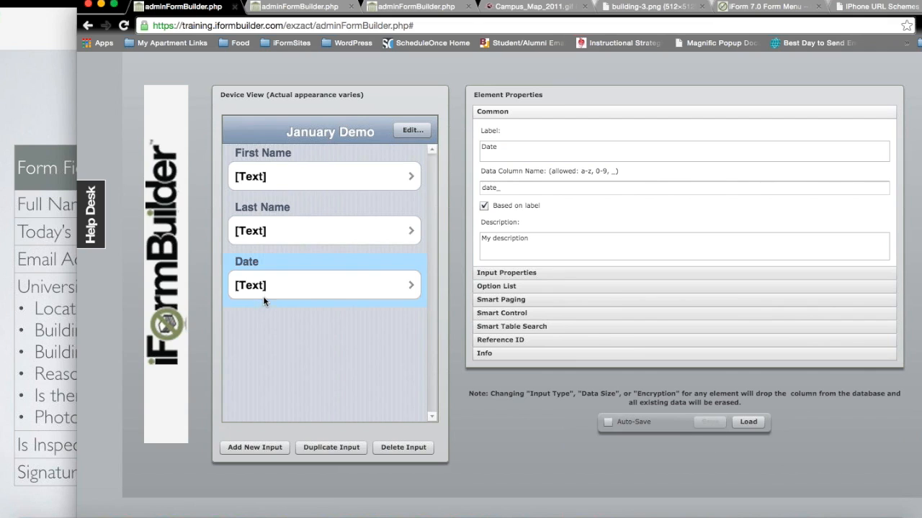
double_click(512, 188)
click(512, 188)
click(510, 146)
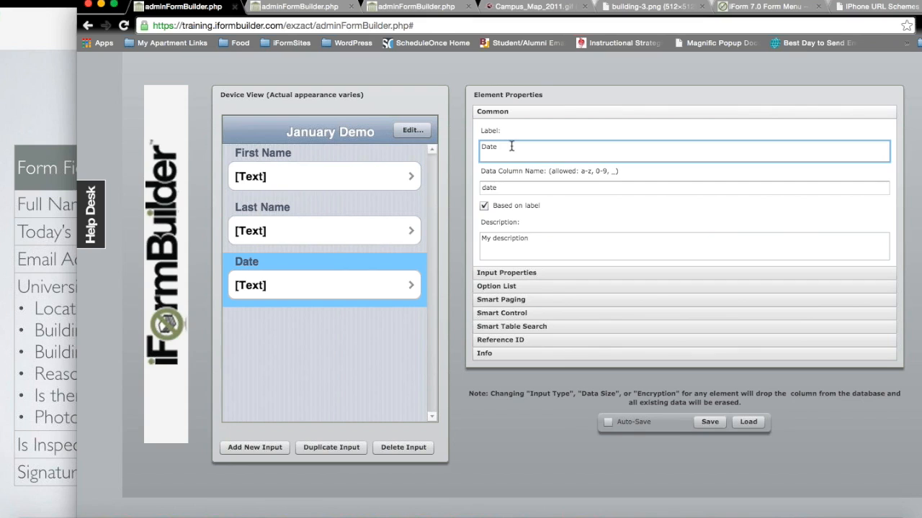
click(709, 422)
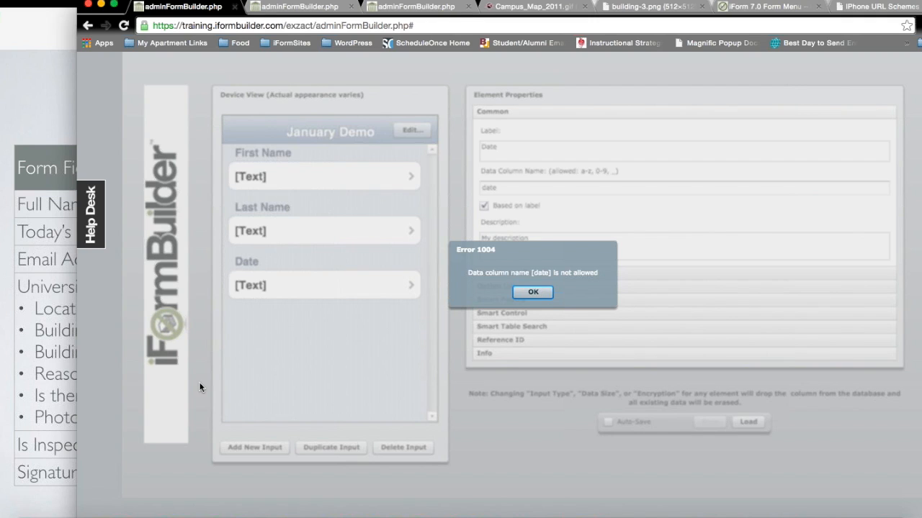
Step: Dismiss the error and reload the january_demo_p form for editing
click(537, 293)
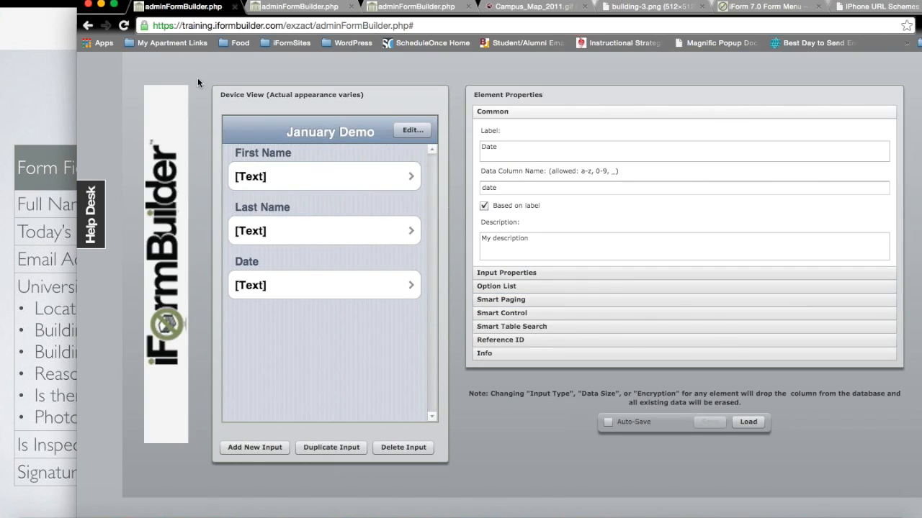
click(757, 425)
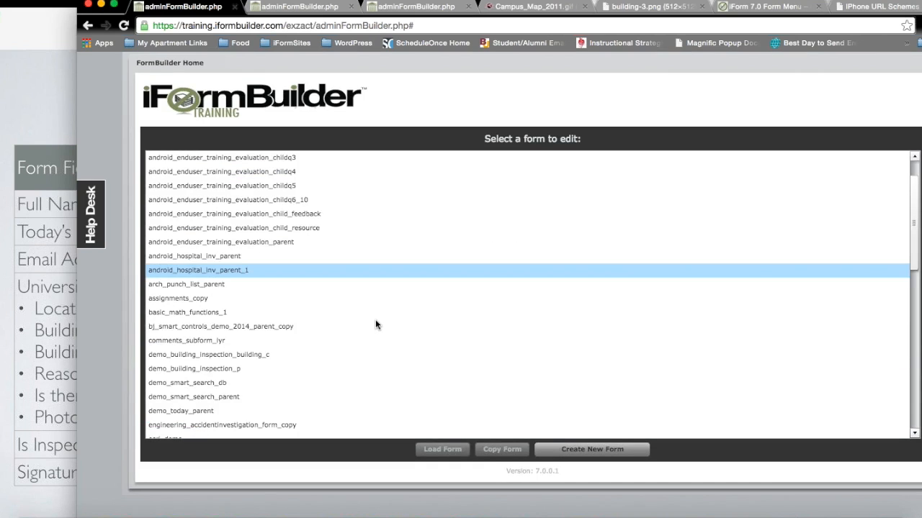
scroll(375, 320, down, 3)
scroll(297, 322, down, 2)
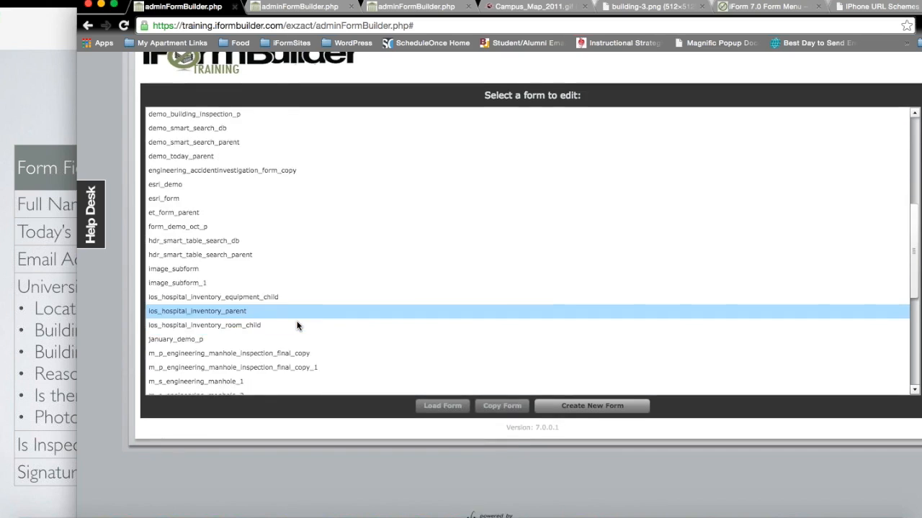
scroll(296, 327, down, 5)
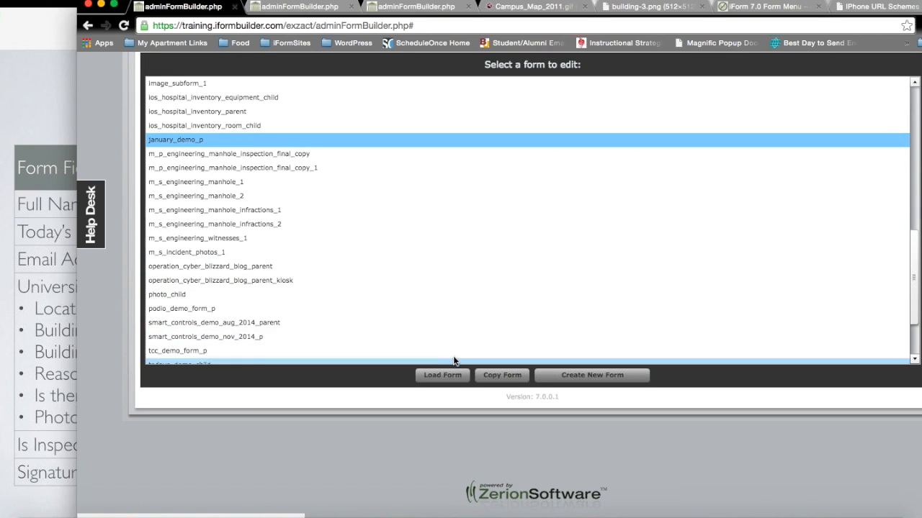
click(448, 375)
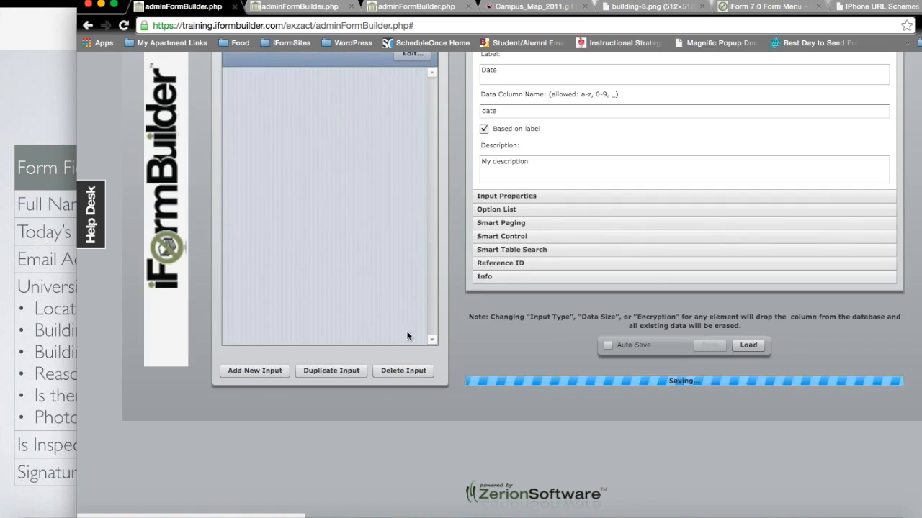
Step: Uncheck 'Based on label' for the Date field so its column name stays date_
click(289, 203)
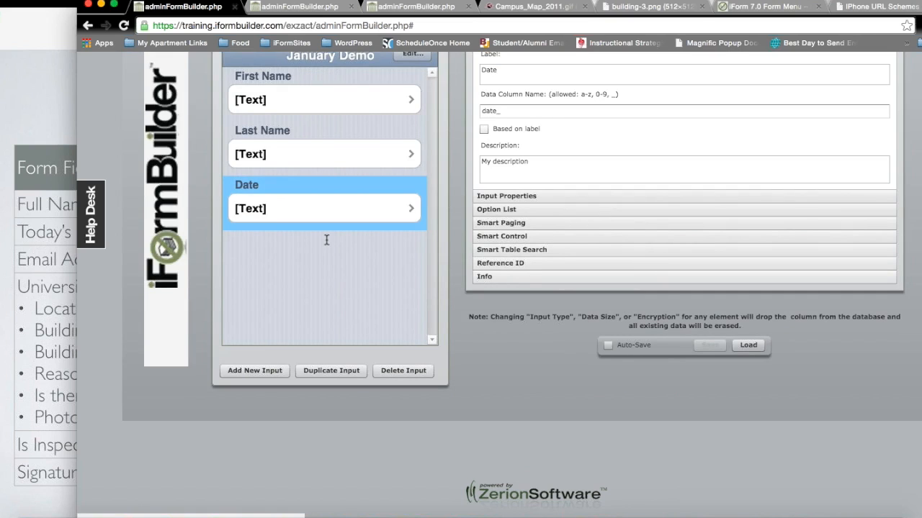
scroll(332, 240, up, 3)
click(484, 232)
click(483, 232)
Step: Rename the Date column to date_today and make it a Date-Time input
click(507, 215)
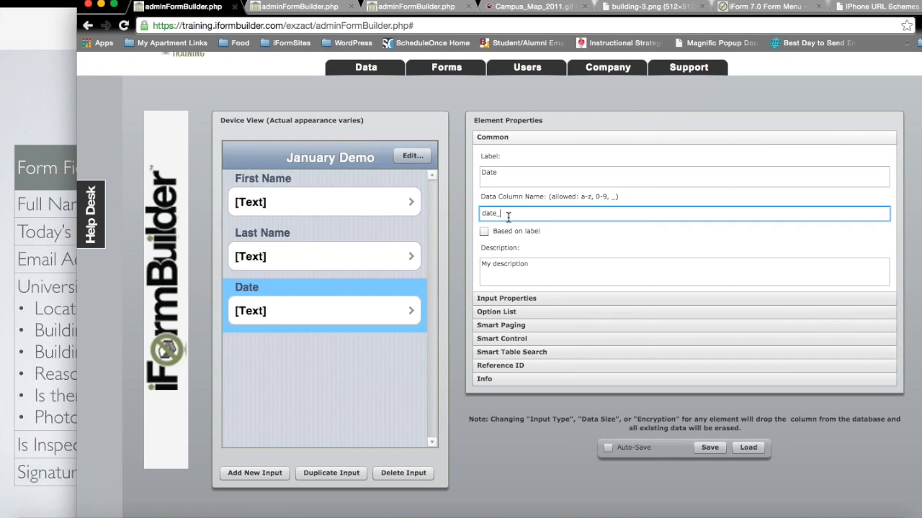
text(today)
click(522, 298)
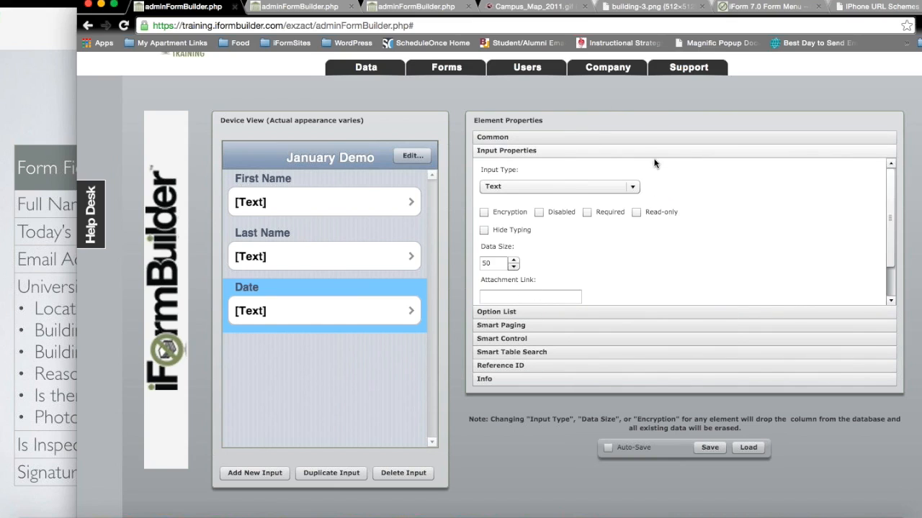
click(633, 186)
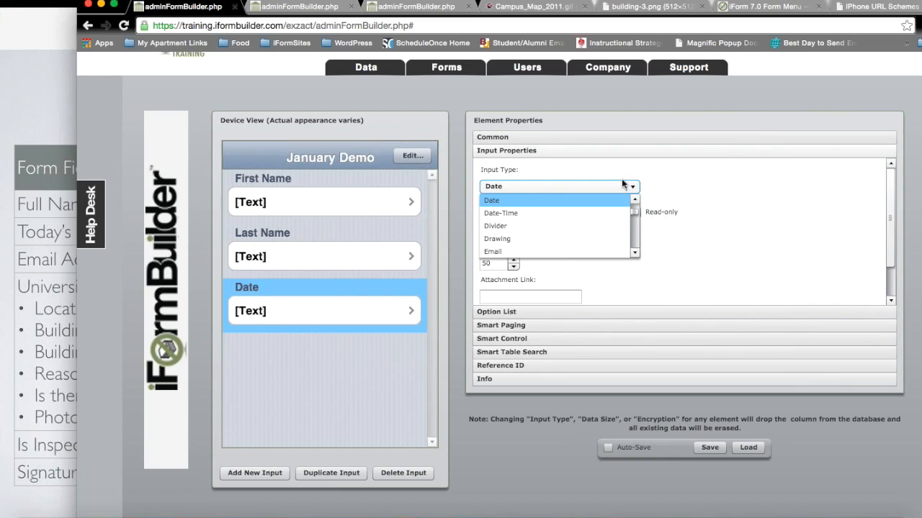
click(551, 214)
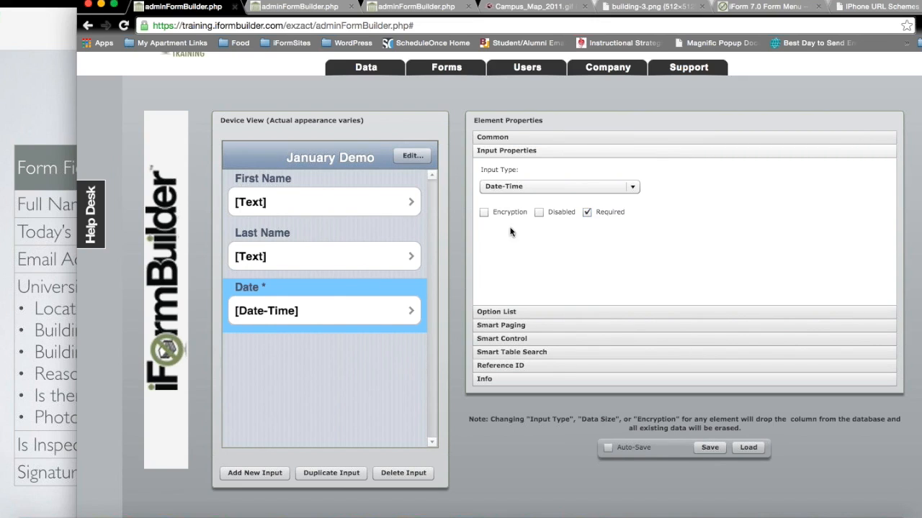
Step: Make the Last Name and First Name fields required, then reselect the Date field
click(375, 245)
click(588, 213)
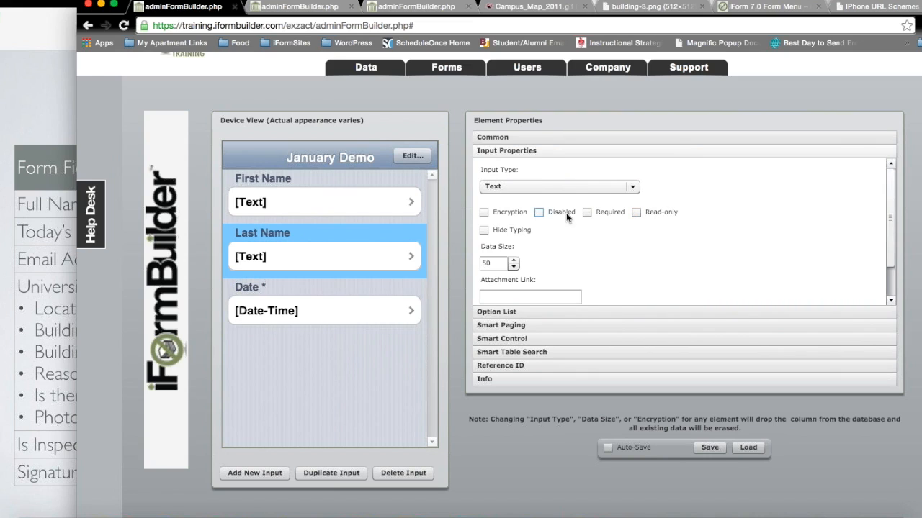
click(355, 208)
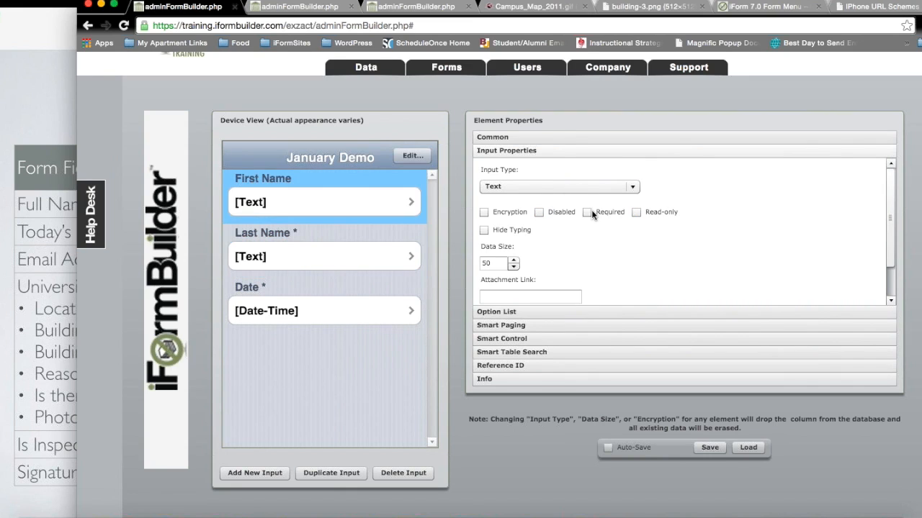
click(587, 212)
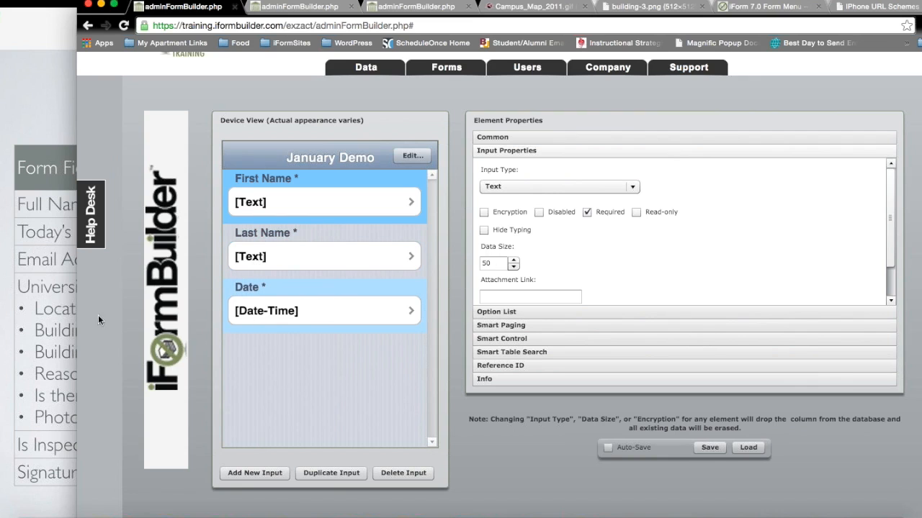
click(324, 313)
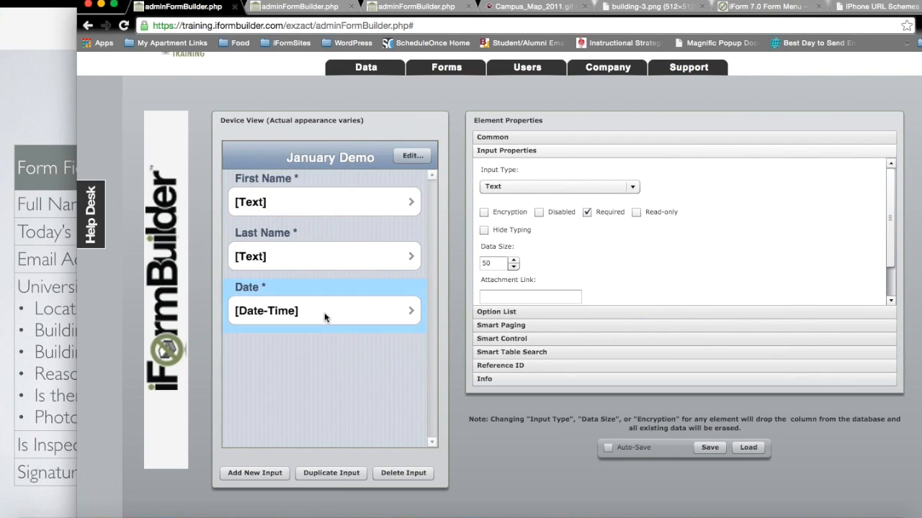
Step: Check the Keynote field list slide, then add a new input to the form
click(59, 128)
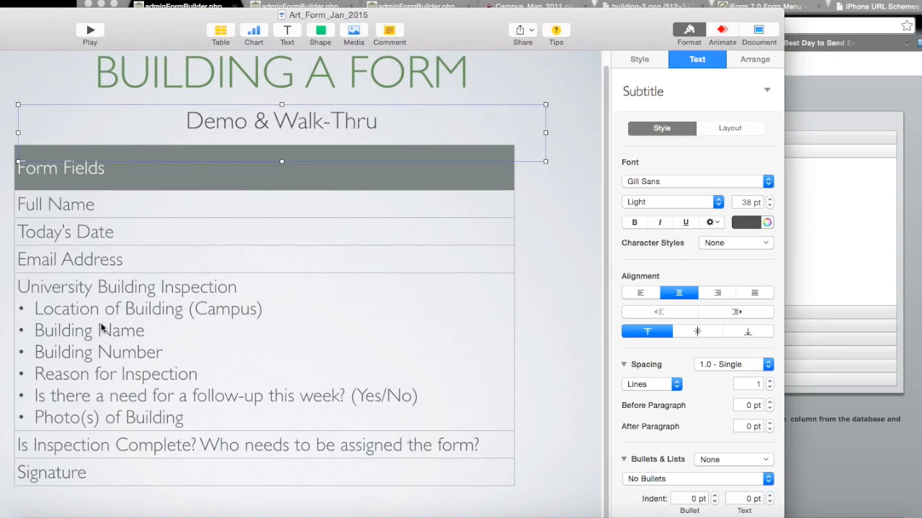
click(839, 235)
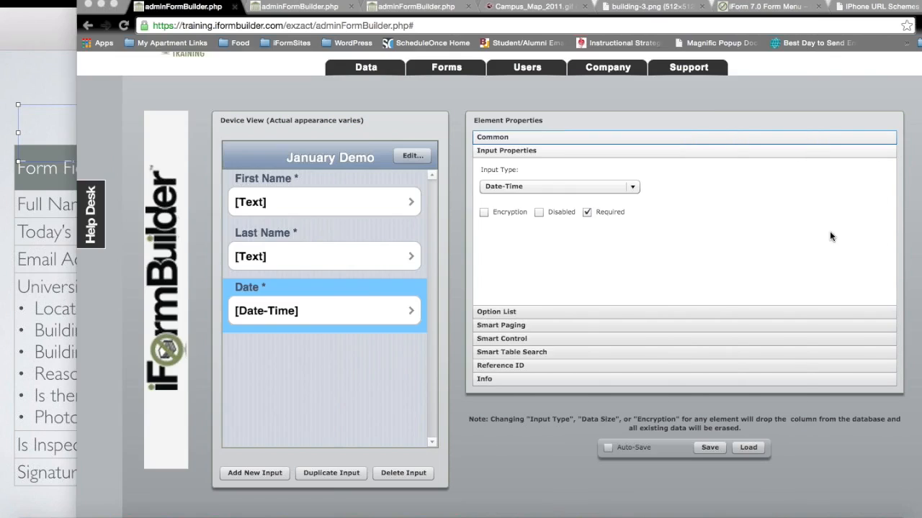
click(270, 474)
Step: Label the new field 'Your Email Address', make it an Email input, required, with Send Email on
click(494, 136)
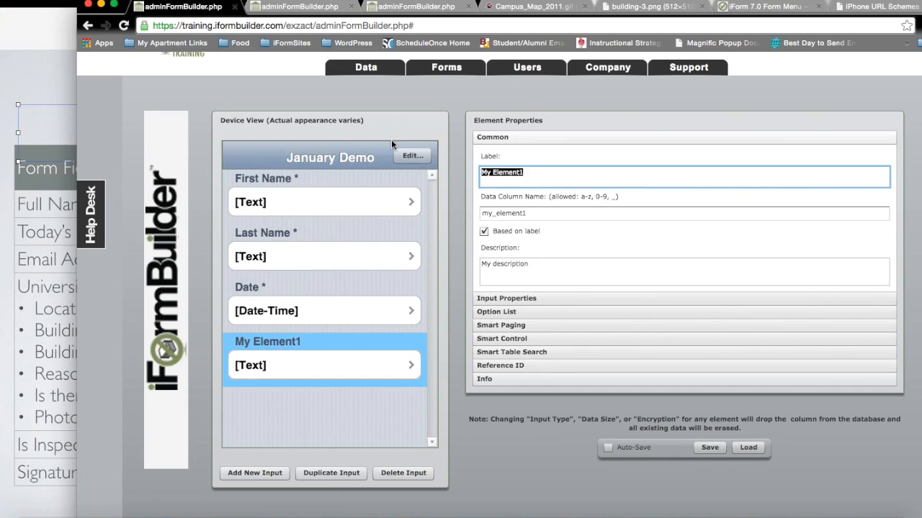
text(Your Email)
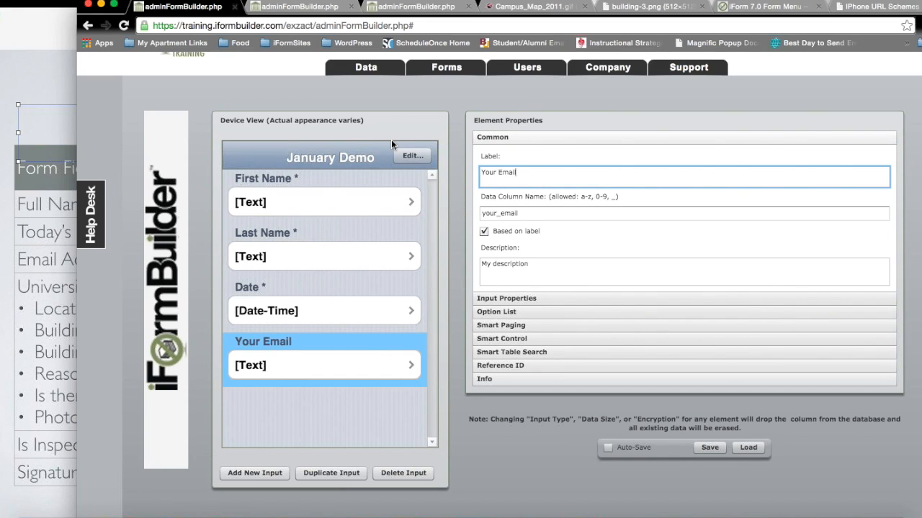
text( Address)
click(536, 297)
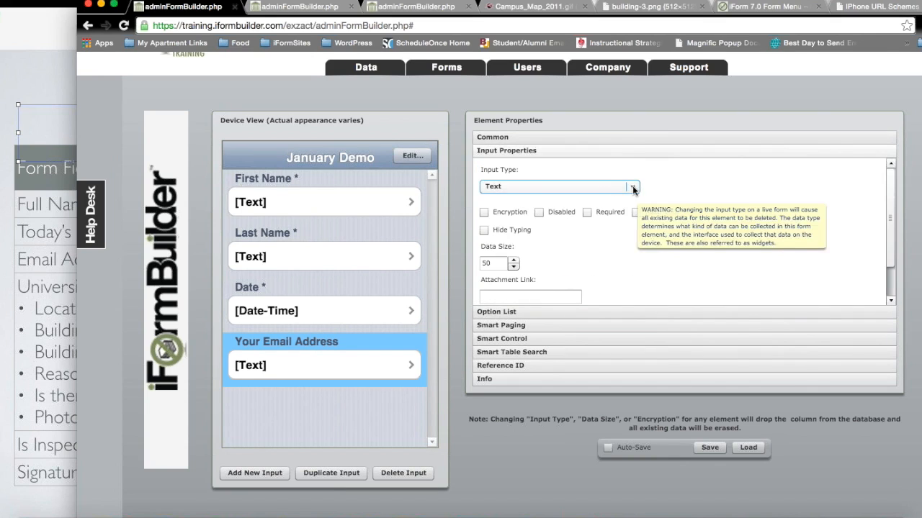
click(599, 185)
key(e)
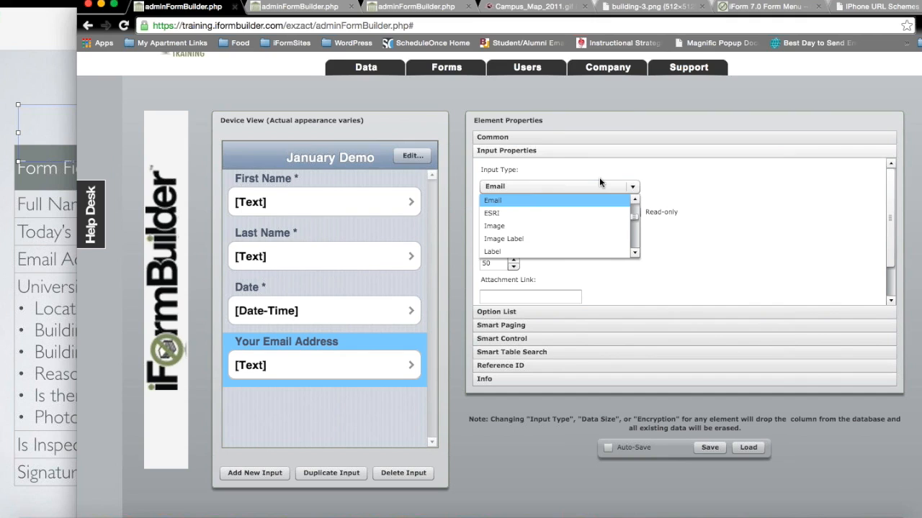
click(586, 199)
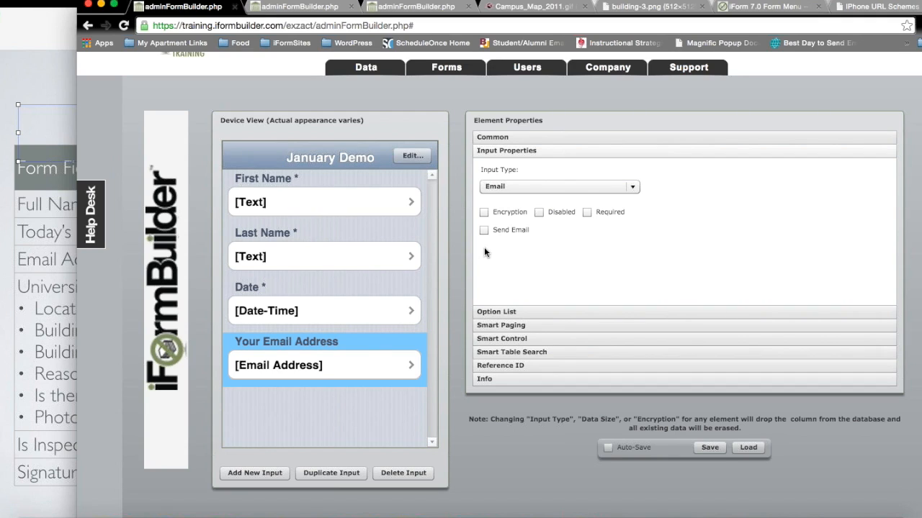
click(587, 212)
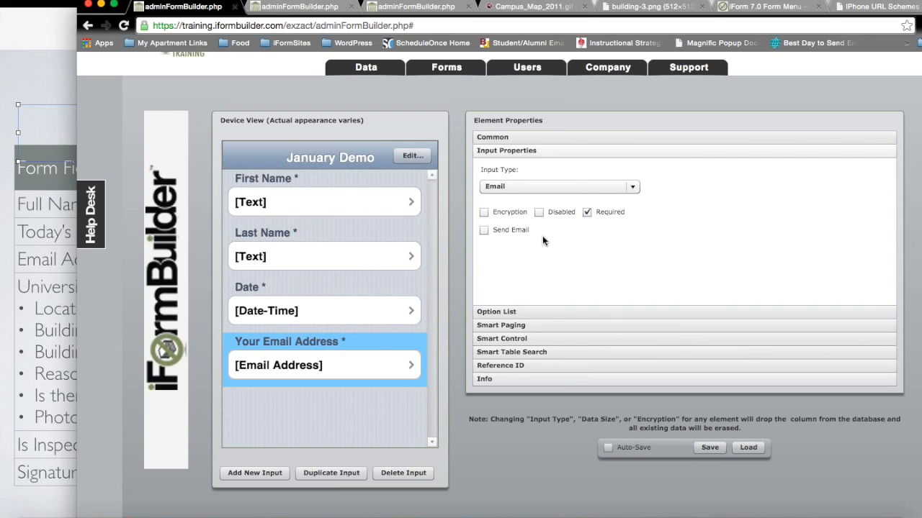
click(484, 231)
Step: Try creating an 'Email' option list with google.com, iformbuilder.com, zerionsoftware.com and yahoo.com
click(511, 313)
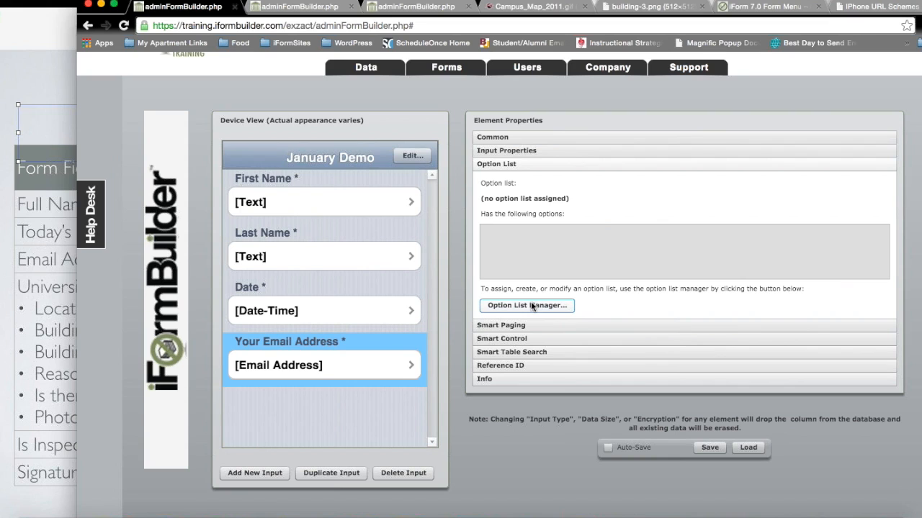
click(532, 306)
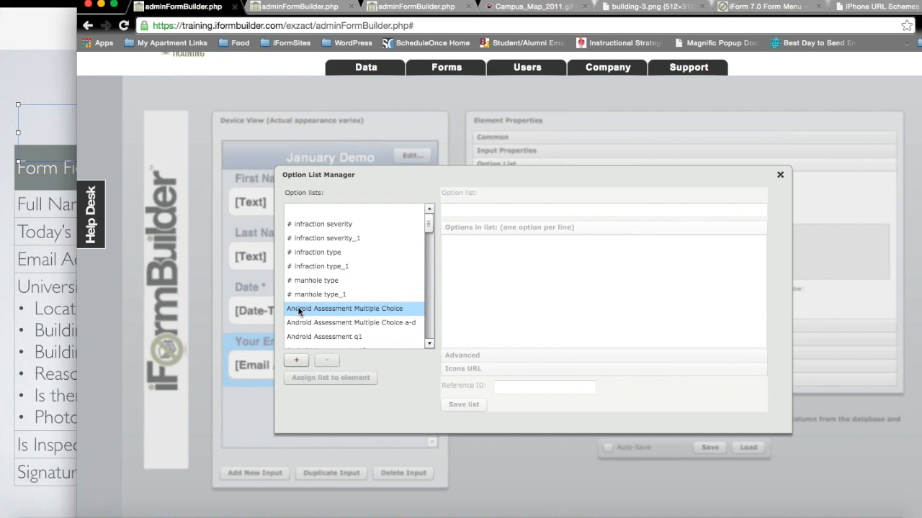
click(296, 360)
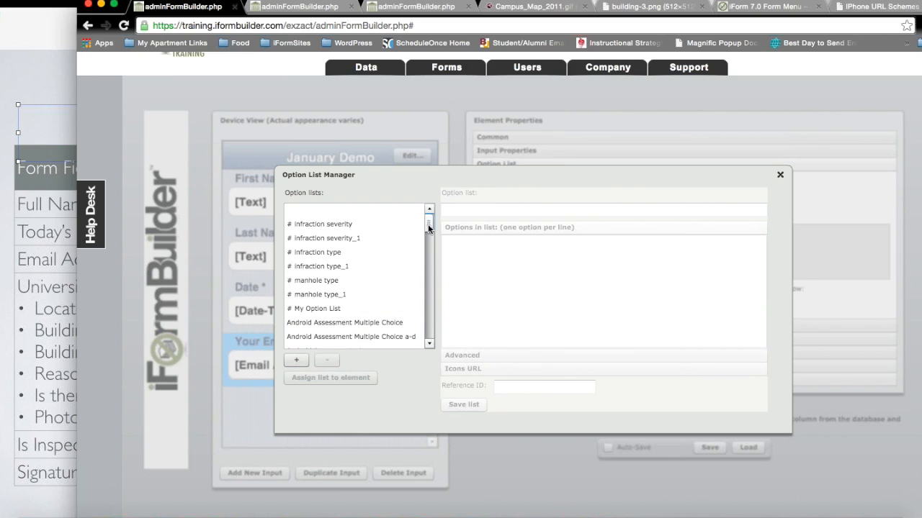
click(333, 314)
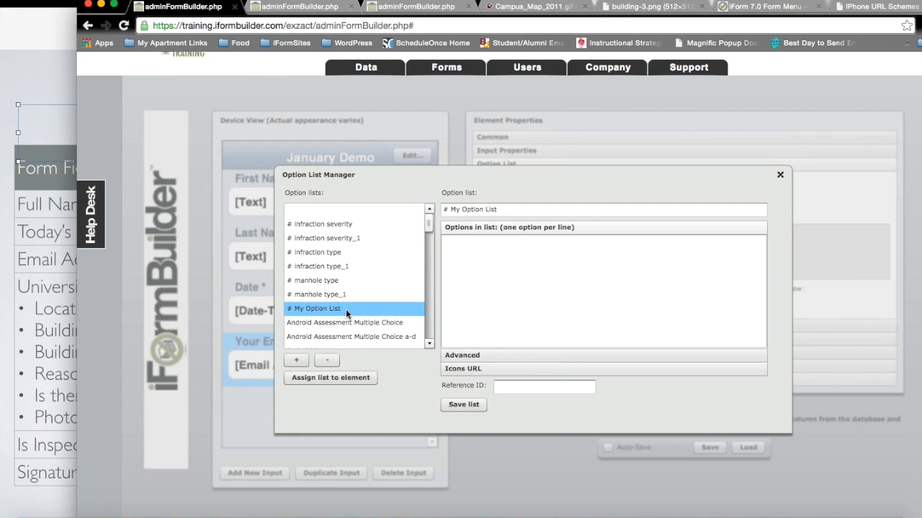
drag(545, 208, 397, 209)
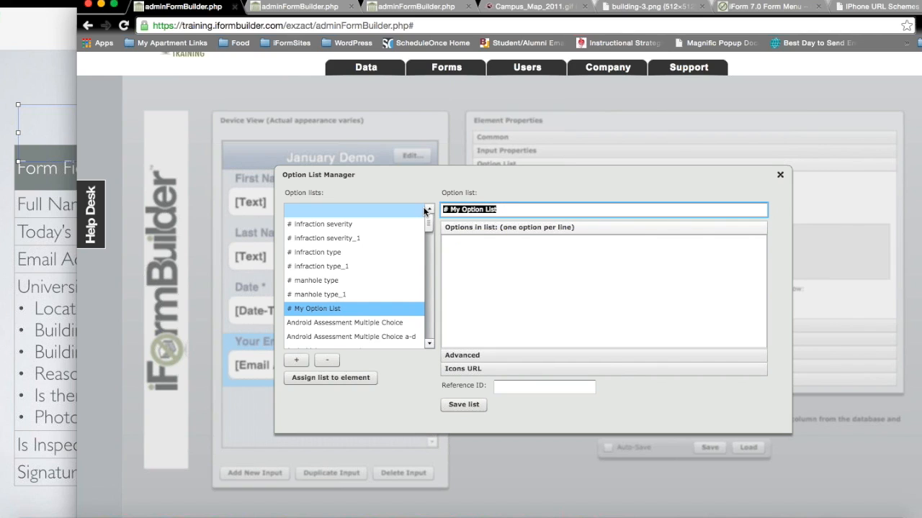
text(Email)
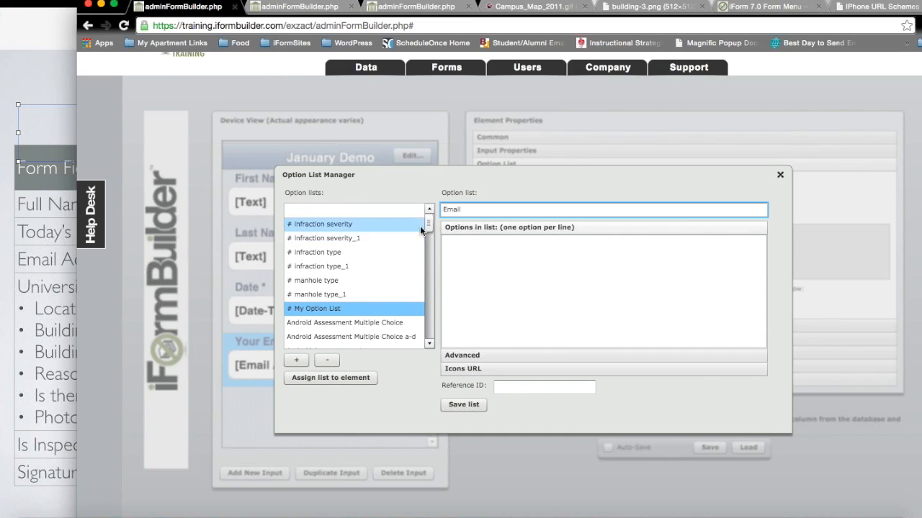
click(455, 247)
text(google)
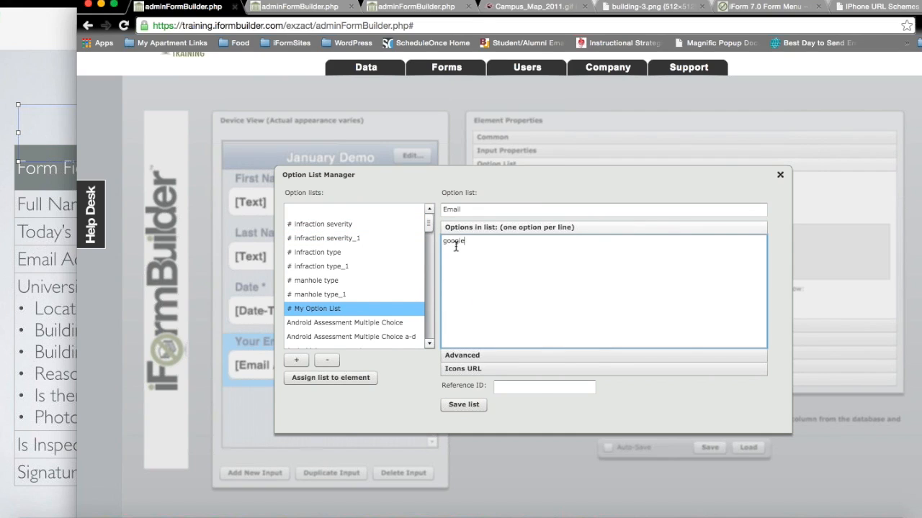
text(.com)
key(Return)
text(ifro)
key(BackSpace)
key(BackSpace)
text(ormbuilder.com zerionsoftware.com yahoo.com)
click(463, 409)
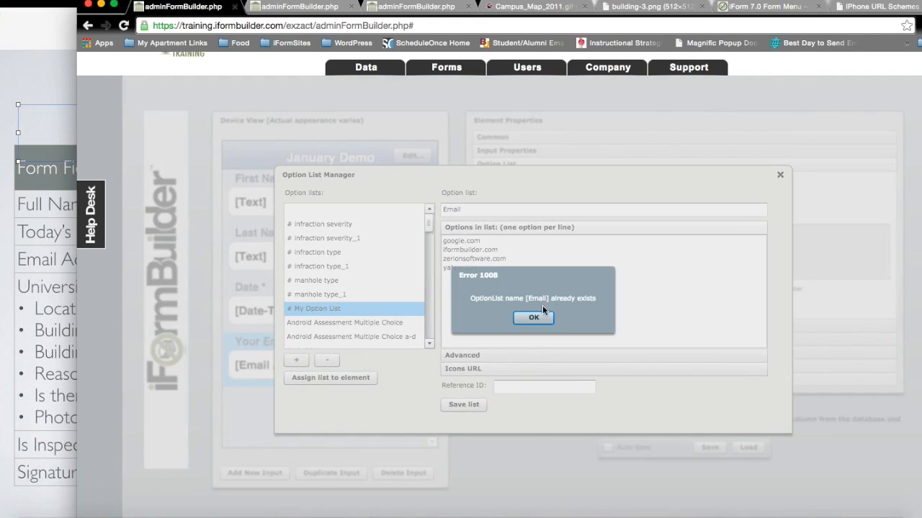
Step: Dismiss the duplicate-name error and assign the existing Email option list to the field
click(537, 314)
drag(428, 223, 426, 272)
click(318, 214)
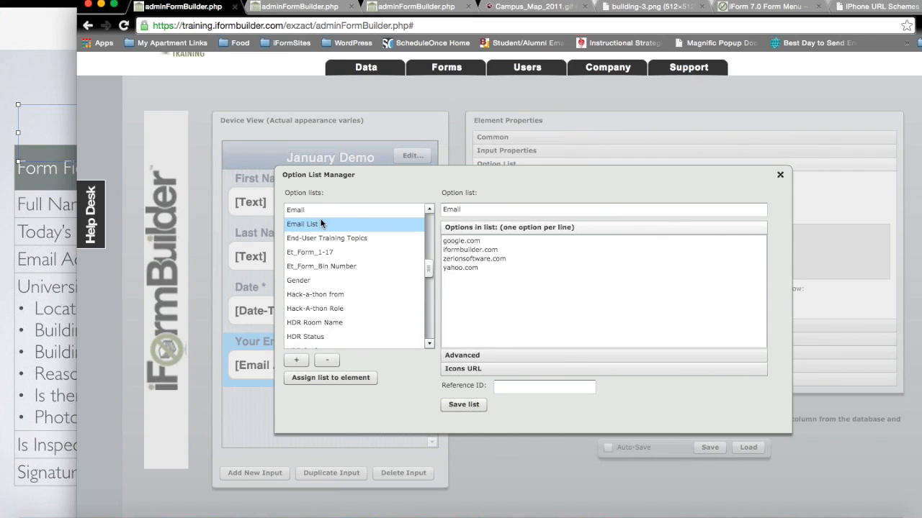
click(318, 213)
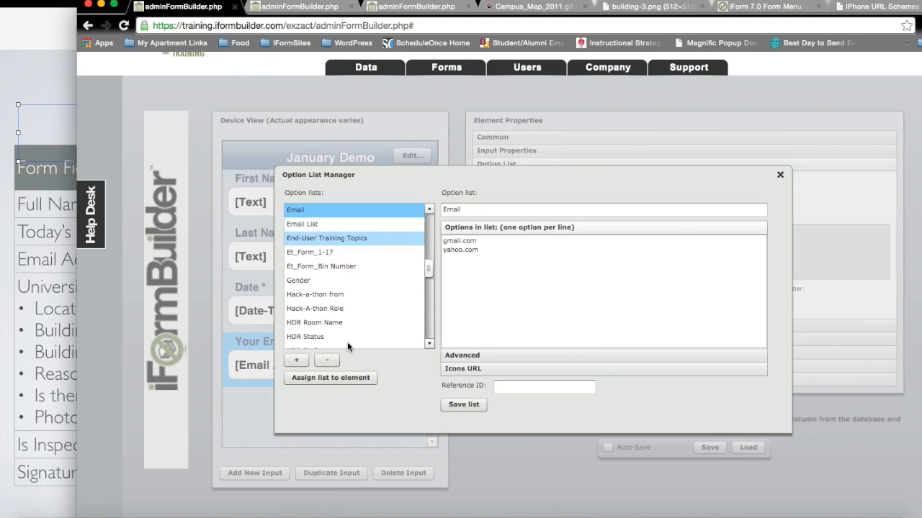
click(354, 381)
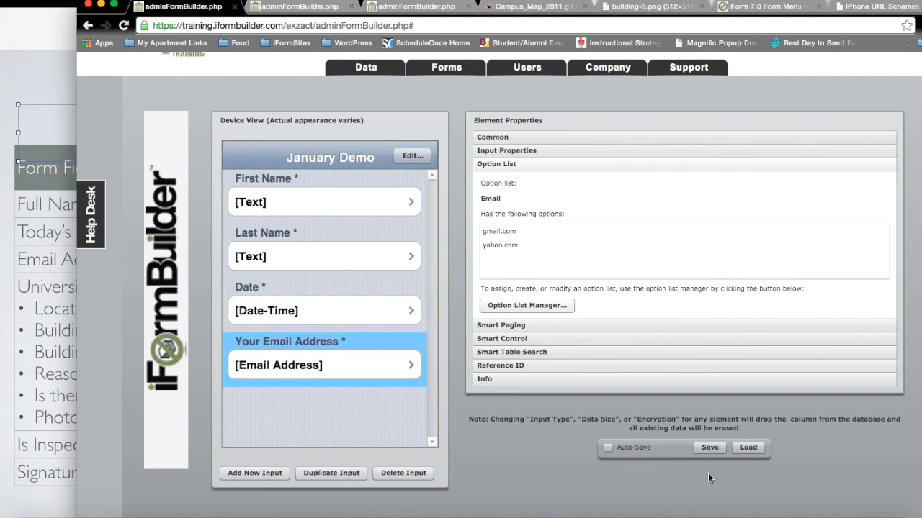
Step: Save the January Demo form and move the browser window aside to reveal the slide
click(709, 447)
drag(232, 3, 330, 0)
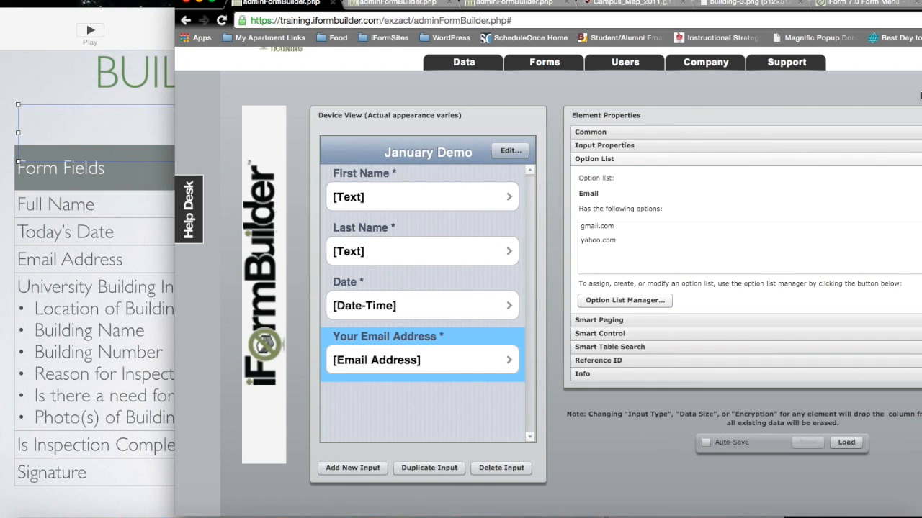
Step: Add a new element as a Zip field, select its #####-9999 mask, and bring up Keynote
click(362, 466)
click(661, 134)
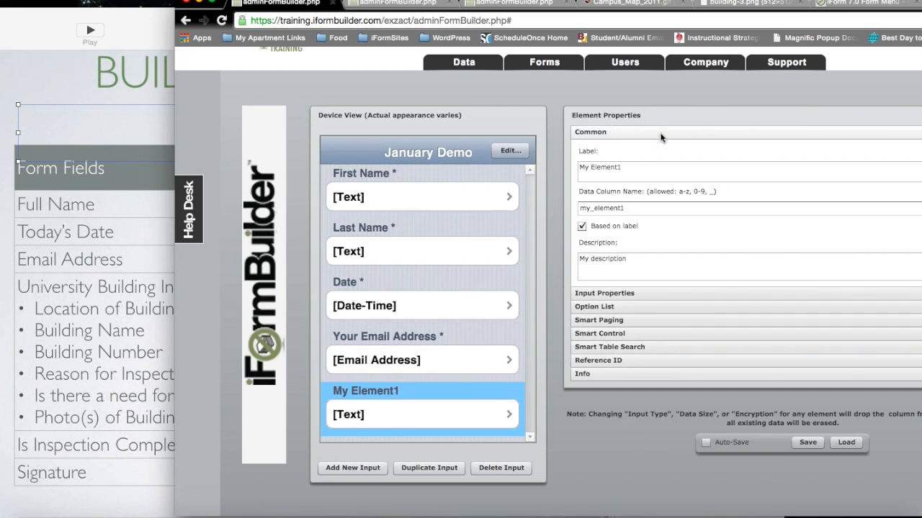
click(650, 293)
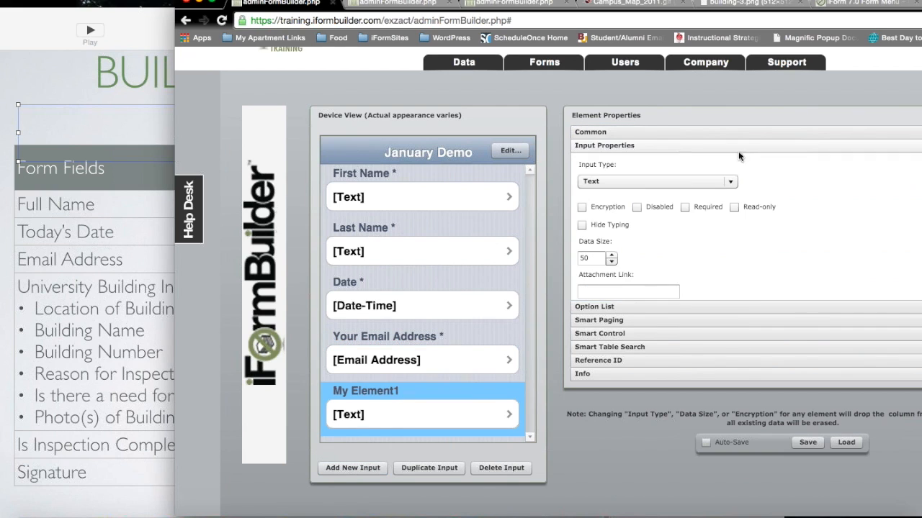
click(726, 181)
key(z)
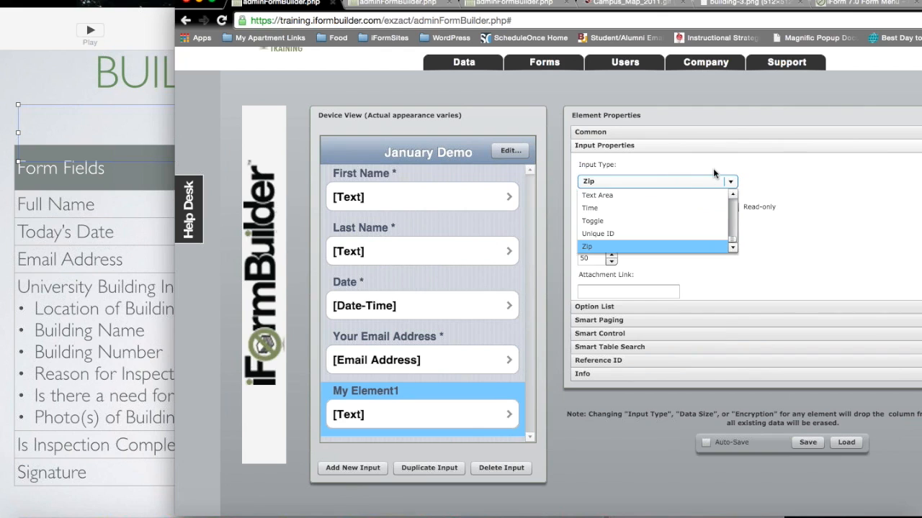
click(636, 246)
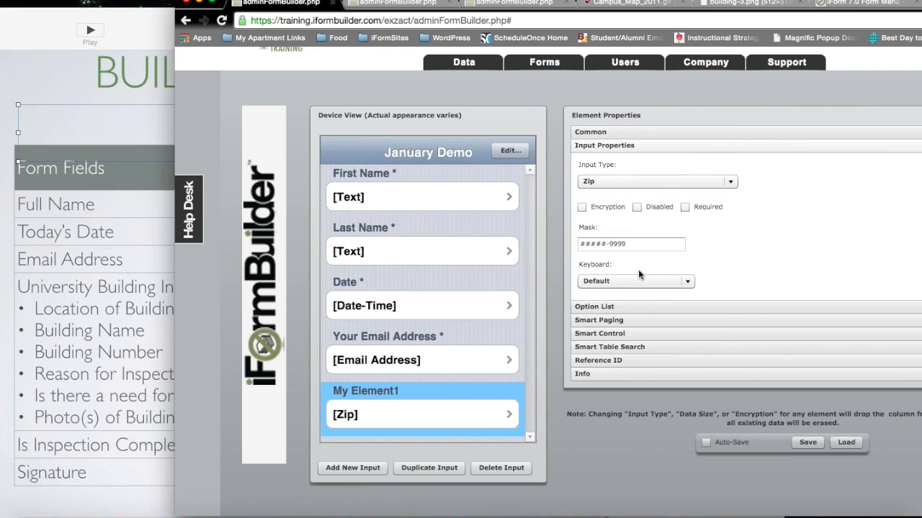
drag(646, 245, 561, 248)
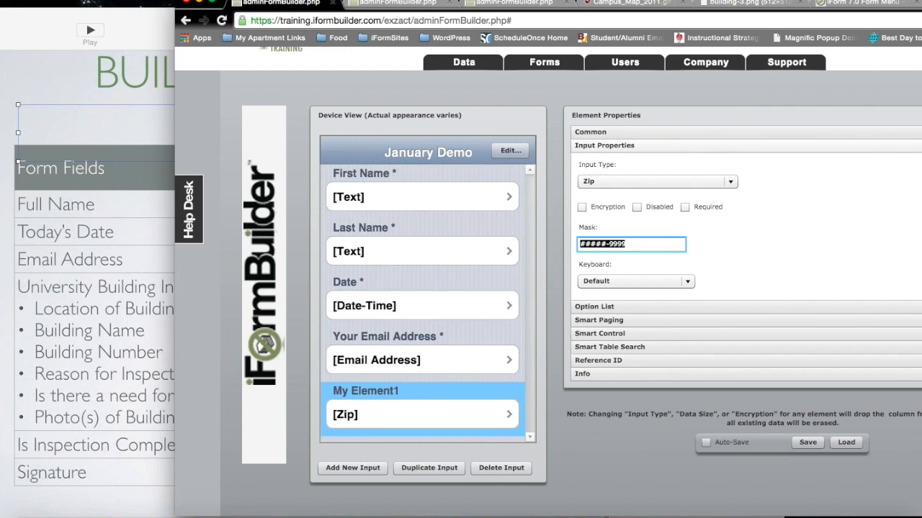
click(37, 15)
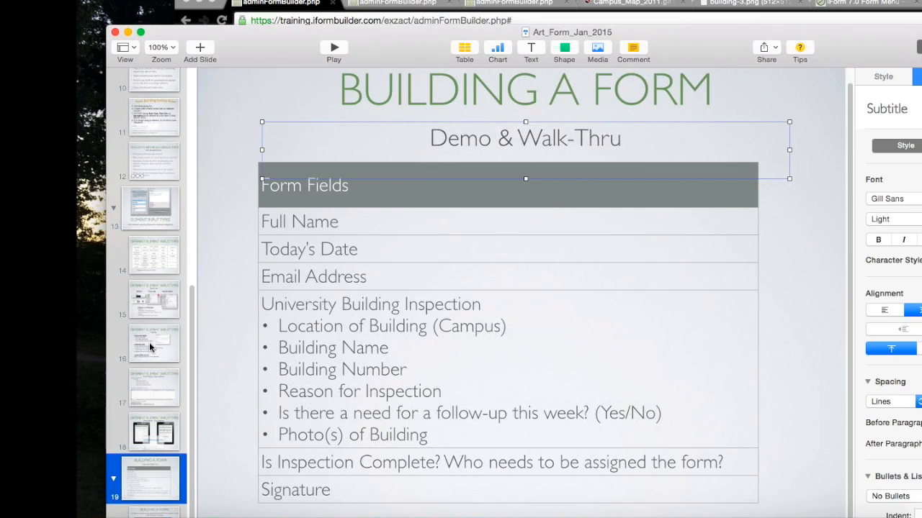
Step: Show the input-masking and Smart Paging subforms slides, then go back to the form builder
click(148, 346)
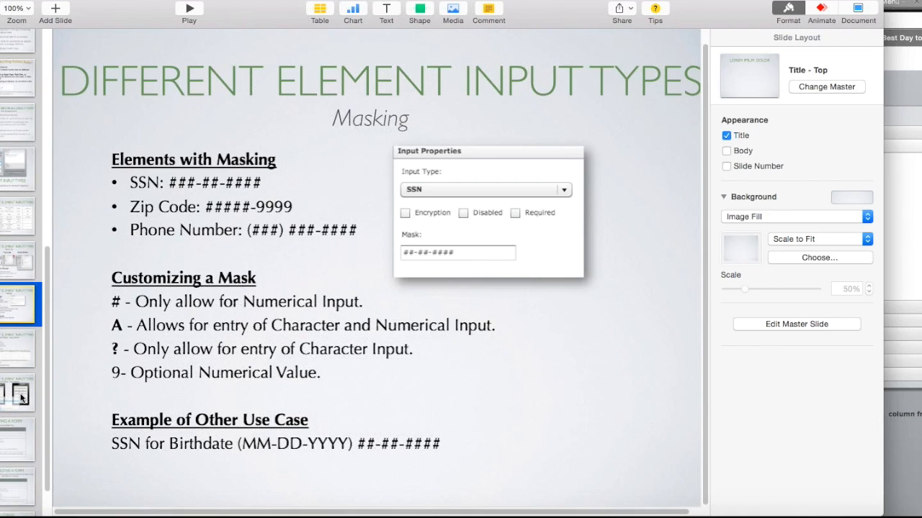
click(22, 398)
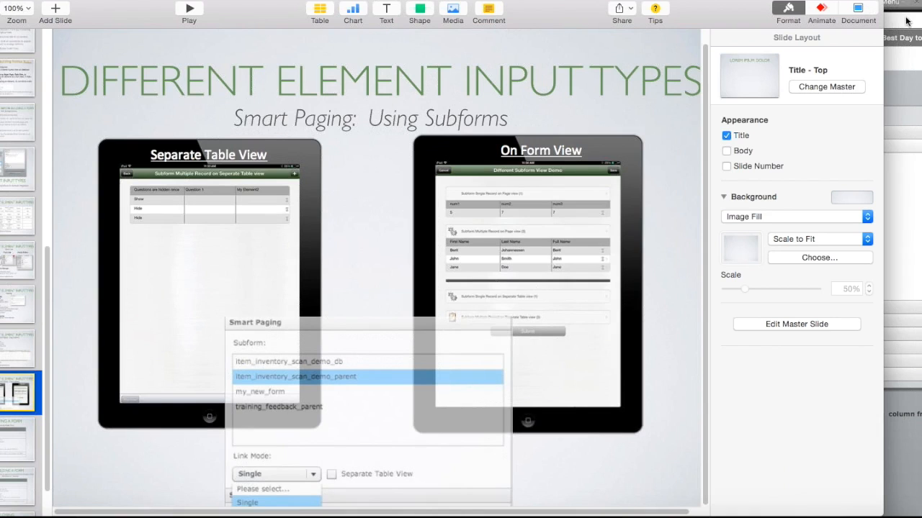
click(903, 264)
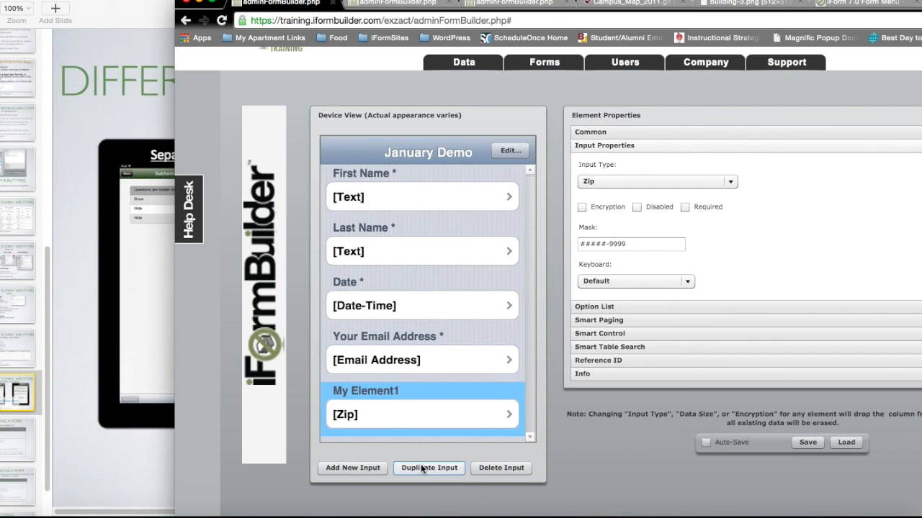
Step: Delete the Zip test element, toggle the email field's Disabled option on and off, and show the Building a Form slide
click(500, 468)
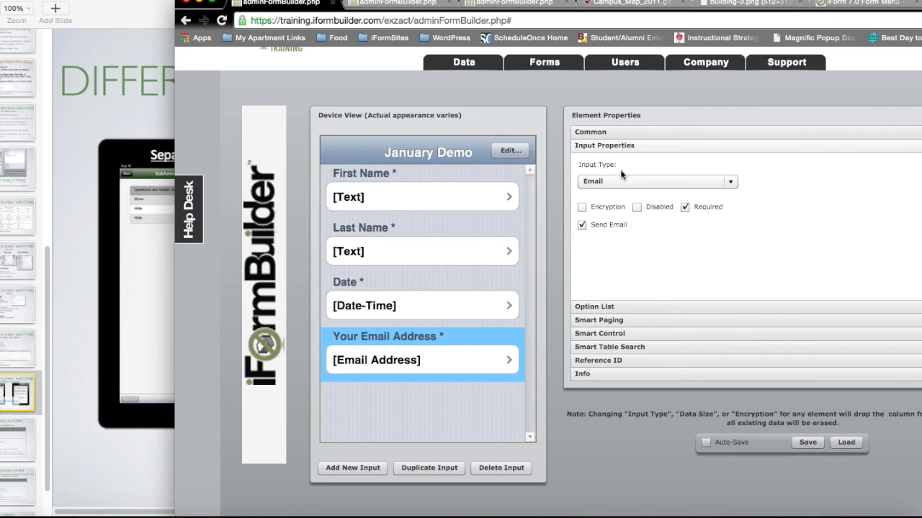
click(637, 207)
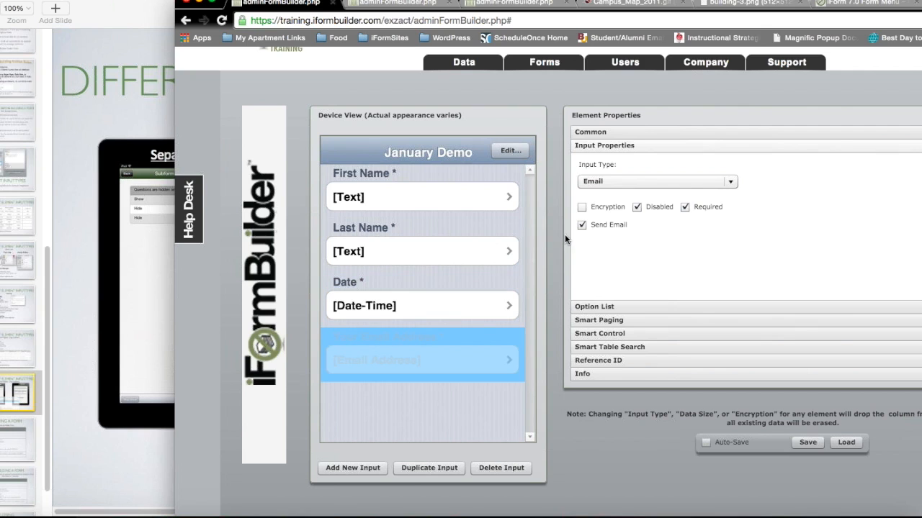
click(636, 206)
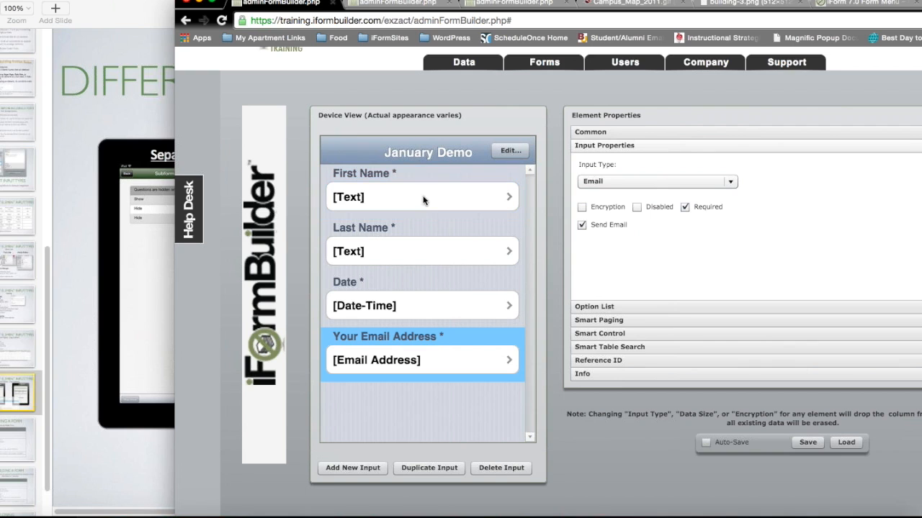
click(20, 434)
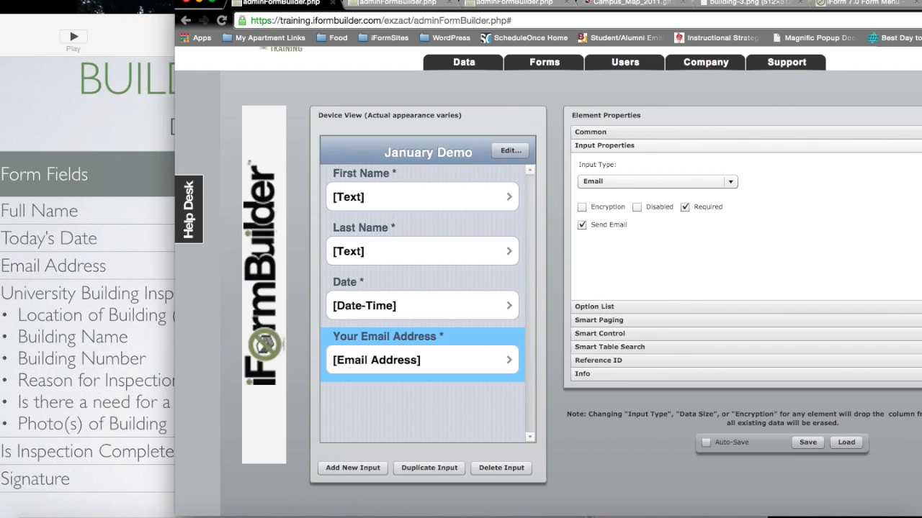
Step: Add a new input labelled 'Building inspection' and set its input type to Subform
click(347, 466)
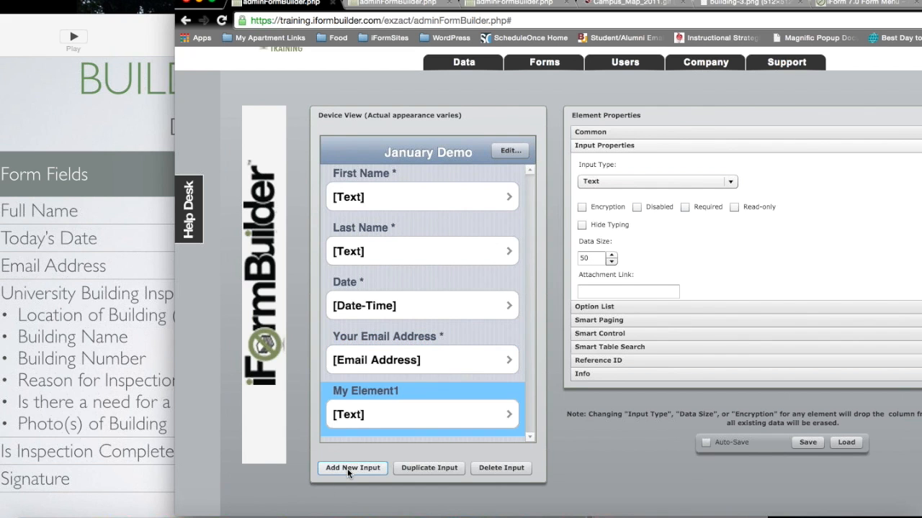
click(623, 131)
click(644, 174)
key(super+a)
text(B)
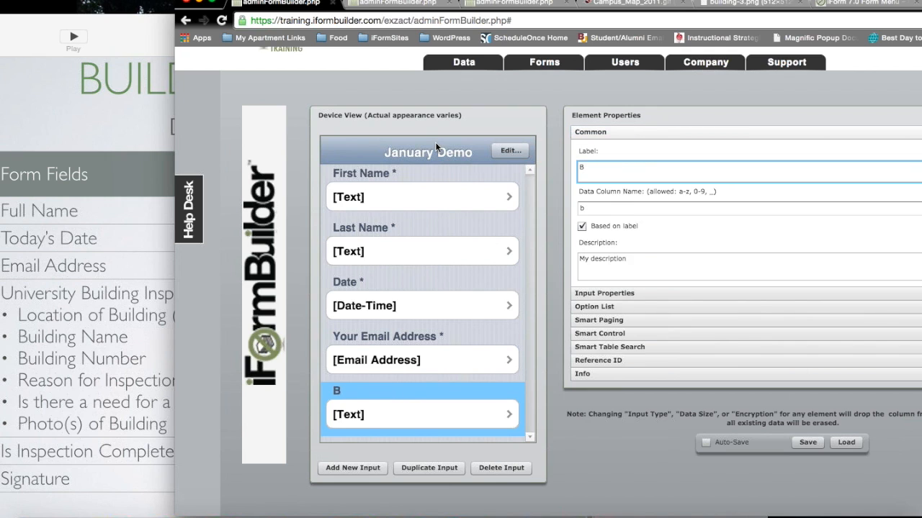
text(u)
key(BackSpace)
text(uilding inspe)
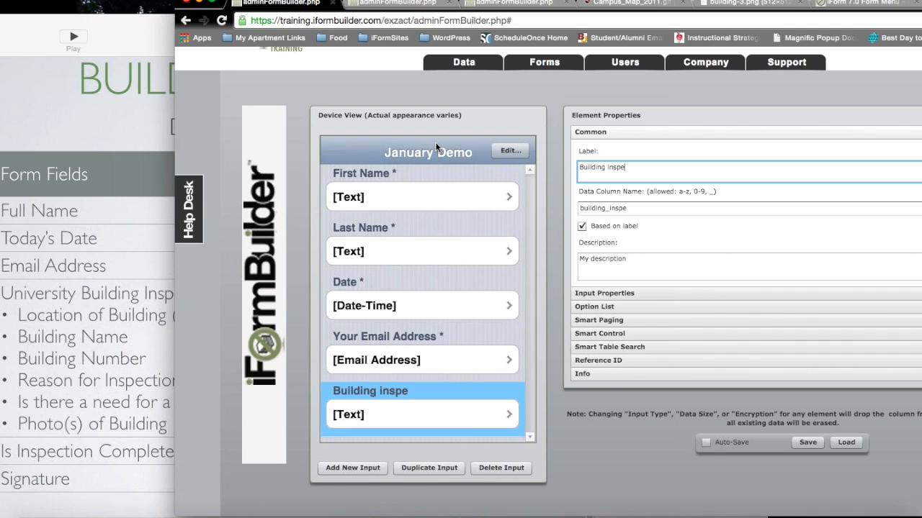
text(ction)
click(635, 294)
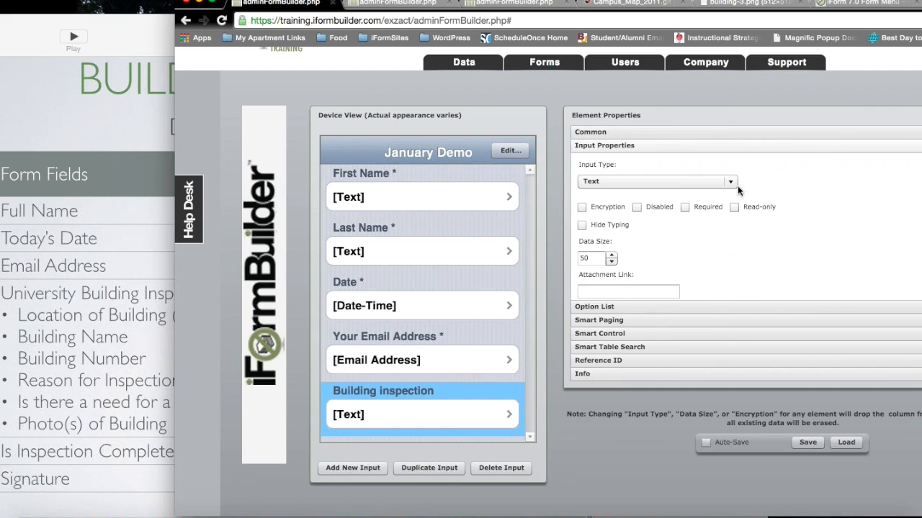
click(731, 183)
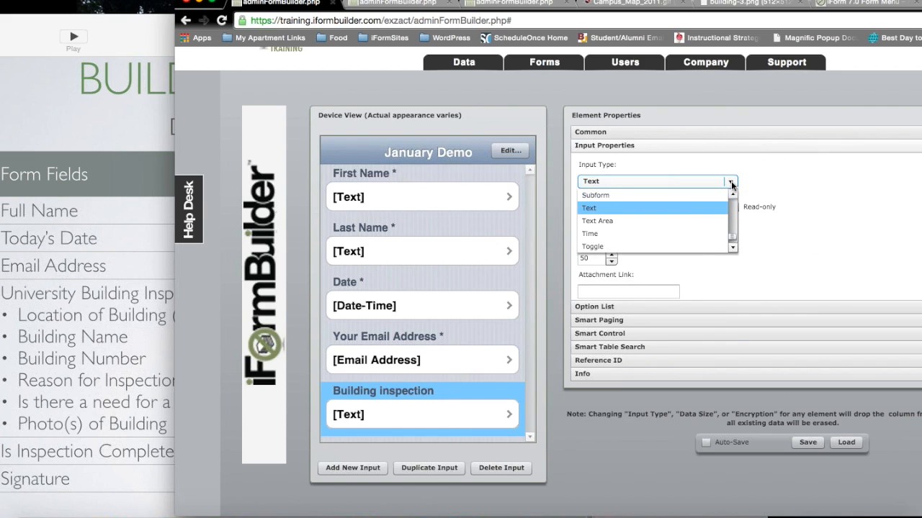
click(706, 196)
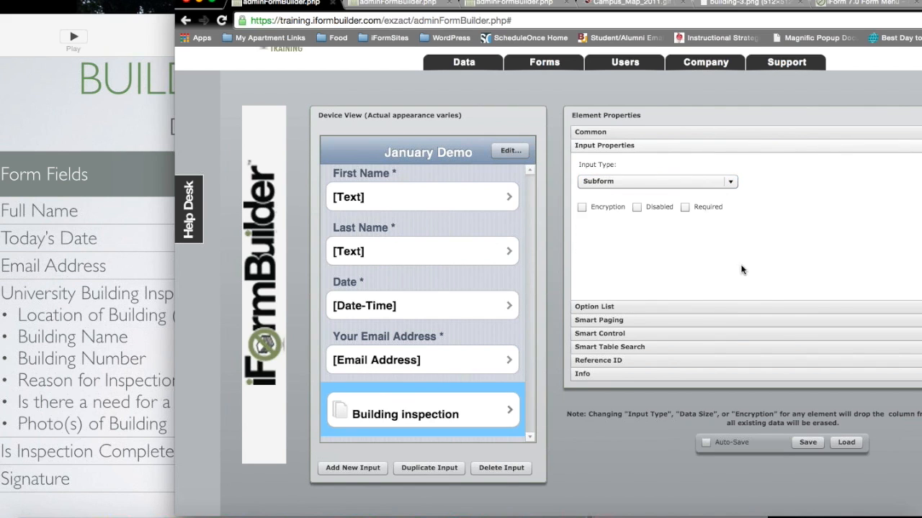
Step: Under Smart Paging, pick demo_building_inspection_building_c as the linked subform
click(624, 321)
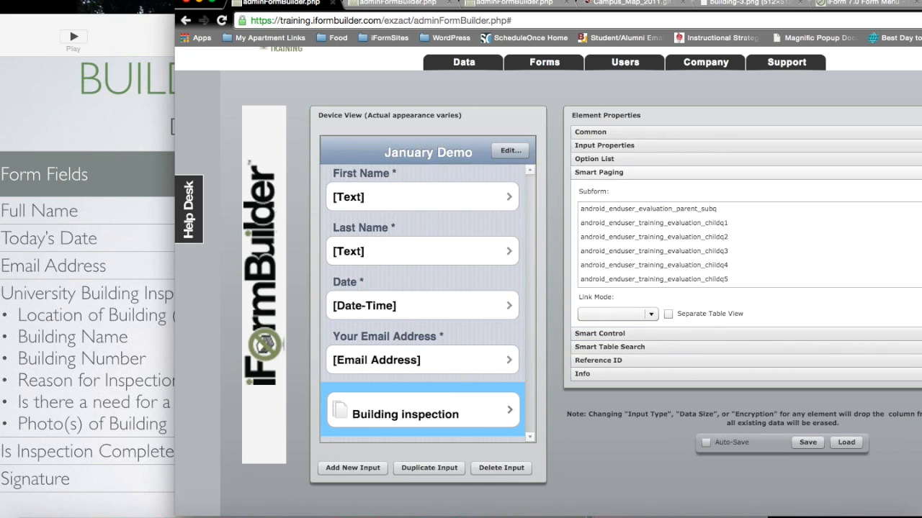
drag(450, 2, 379, 1)
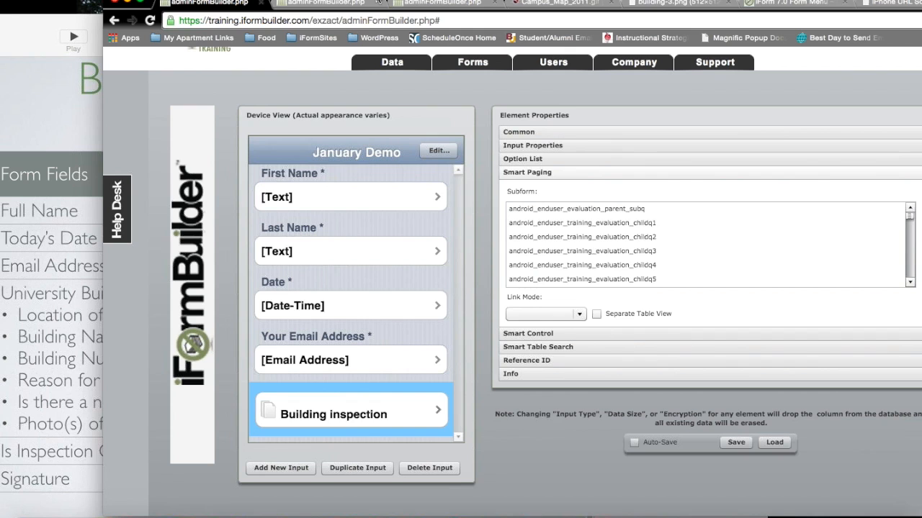
click(650, 224)
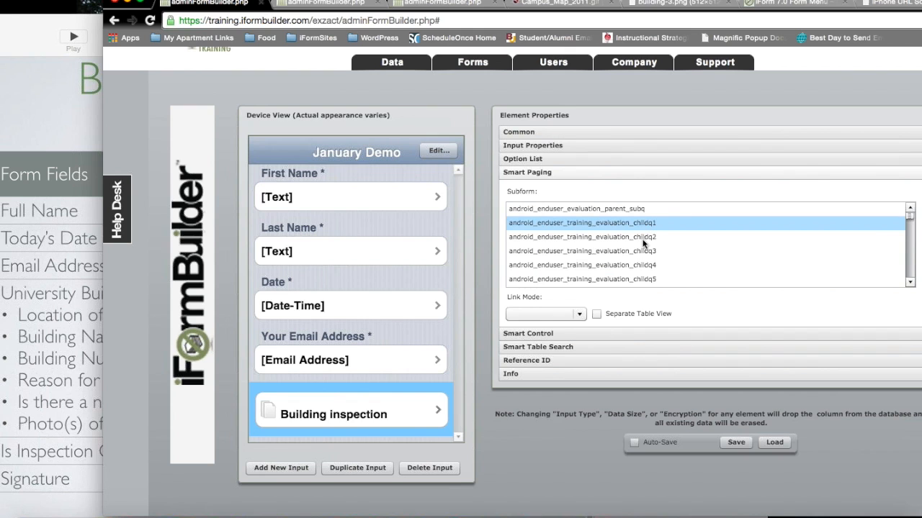
scroll(643, 243, down, 5)
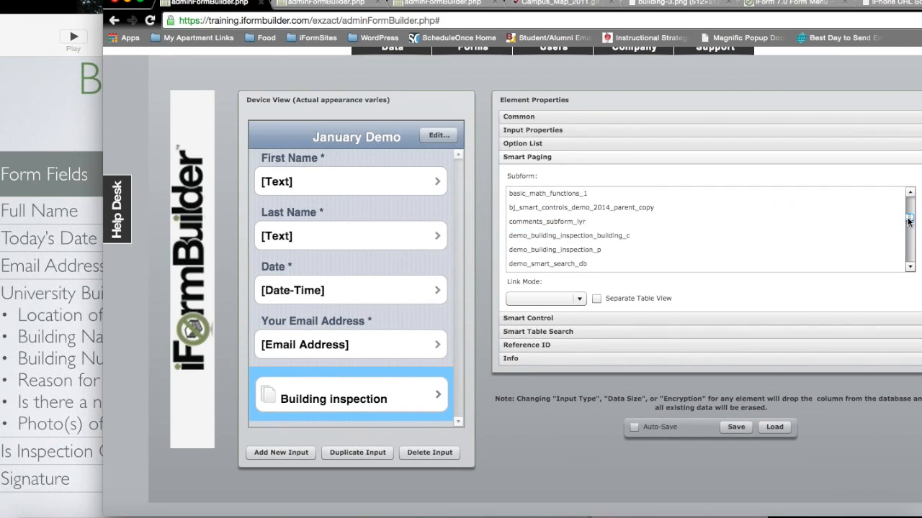
drag(909, 216, 909, 221)
click(604, 250)
click(603, 237)
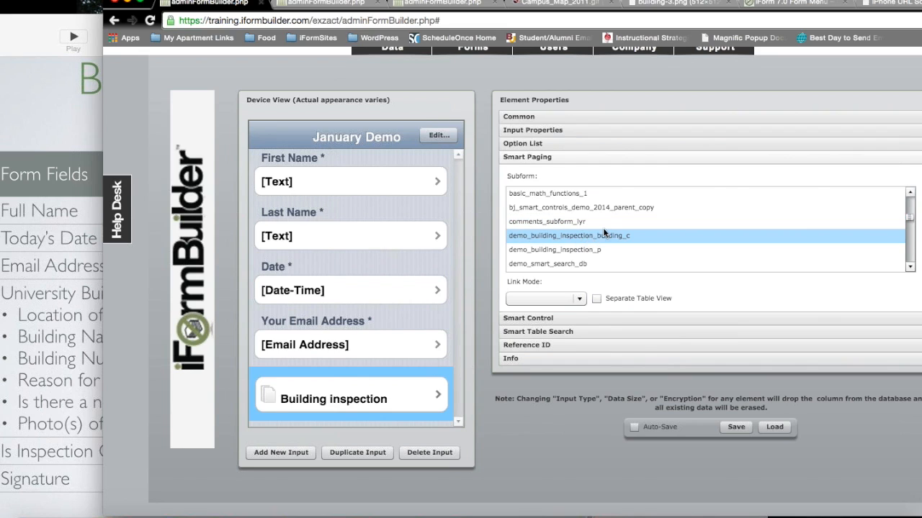
click(603, 234)
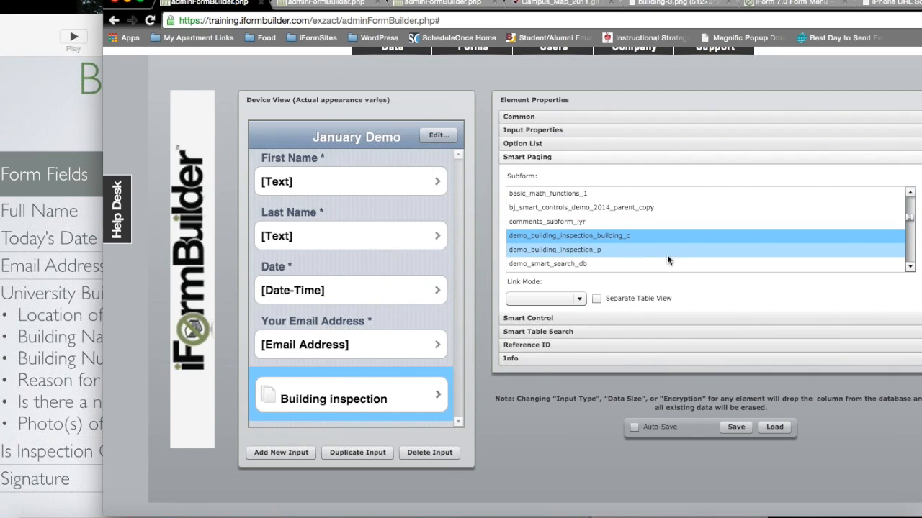
Step: Set Link Mode to Multiple, leave Separate Table View unchecked, and save
click(578, 299)
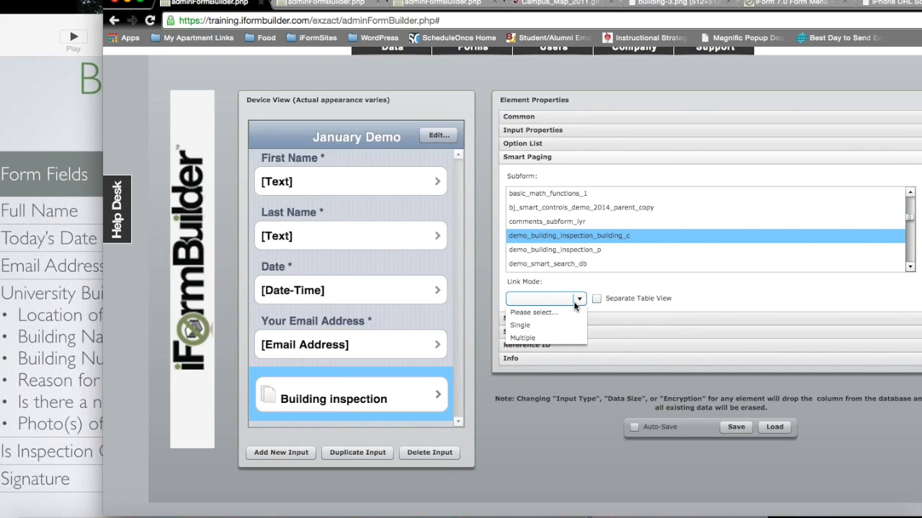
click(552, 337)
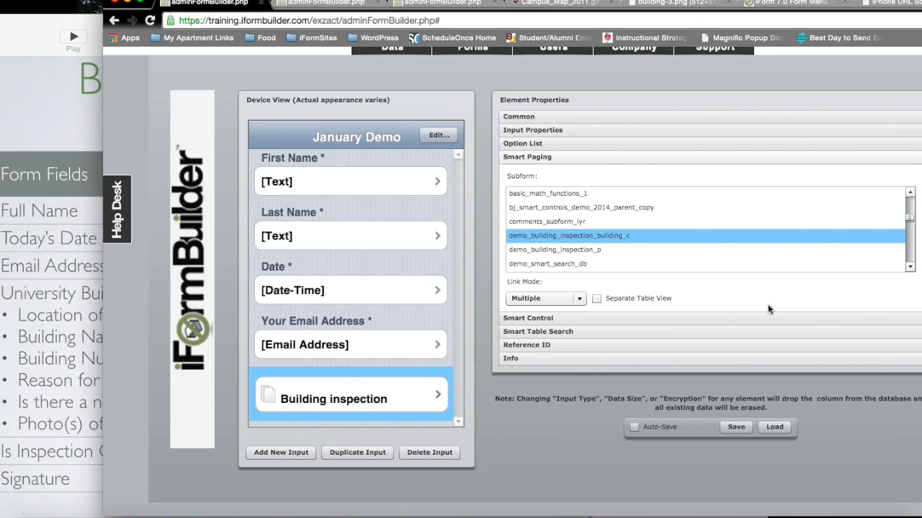
click(596, 300)
click(596, 299)
scroll(648, 403, down, 1)
click(737, 418)
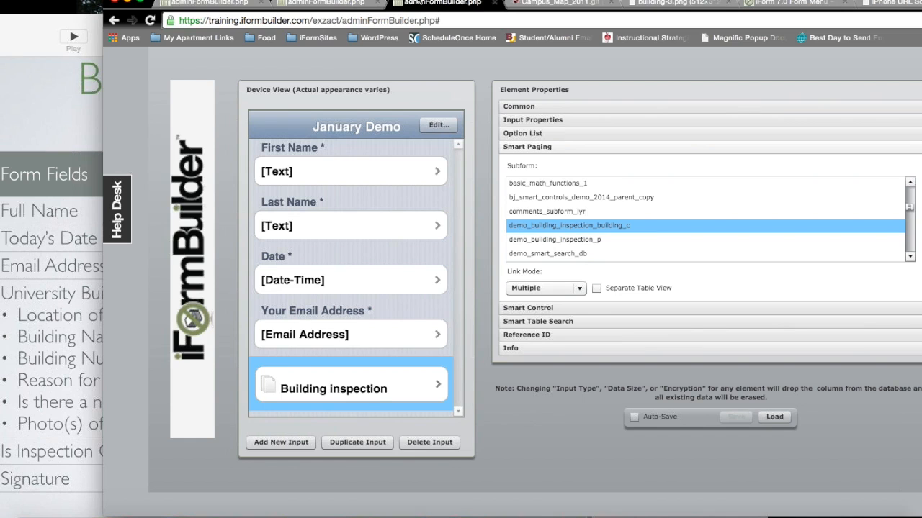
Step: Open the Building Inspection form and check the Campus Map attachment link against the Campus_Map_2011.gif image
click(419, 3)
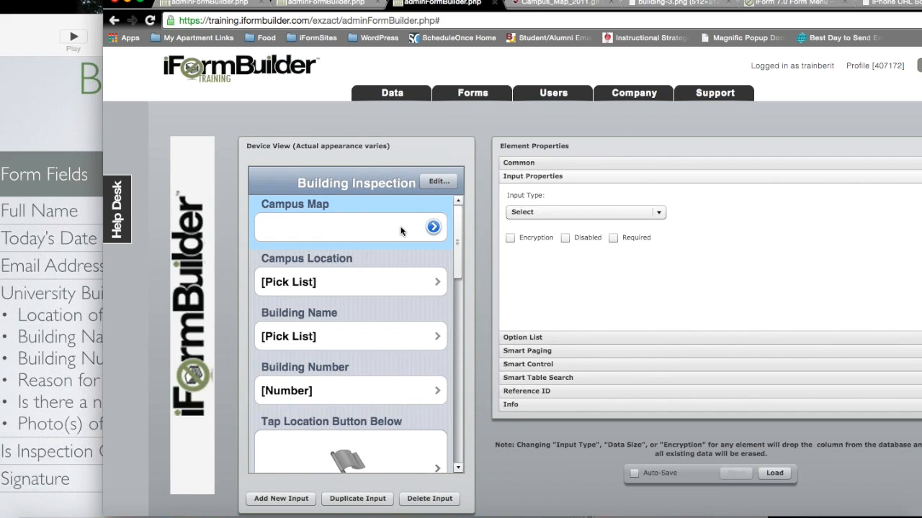
click(401, 231)
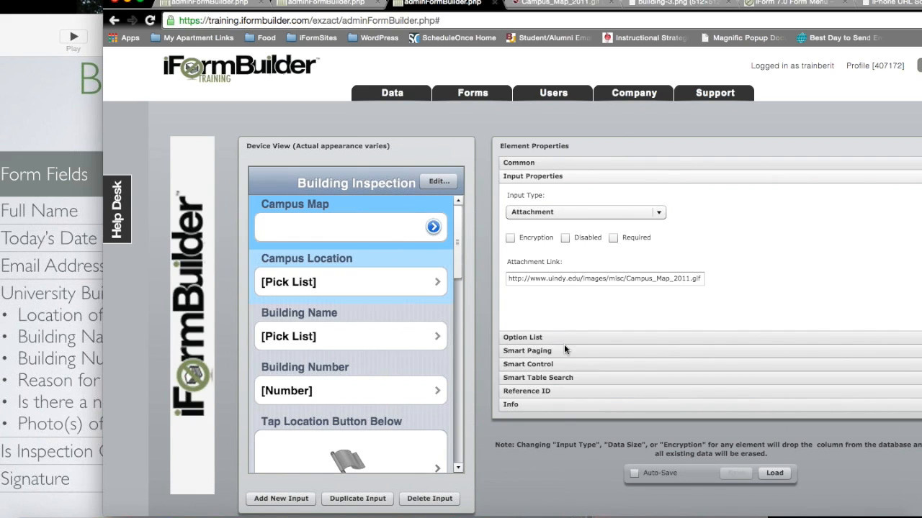
click(650, 5)
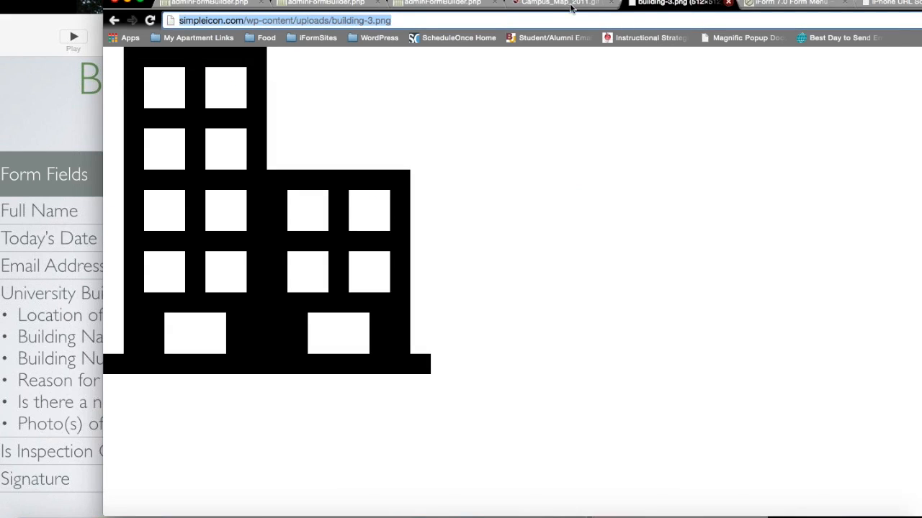
click(563, 6)
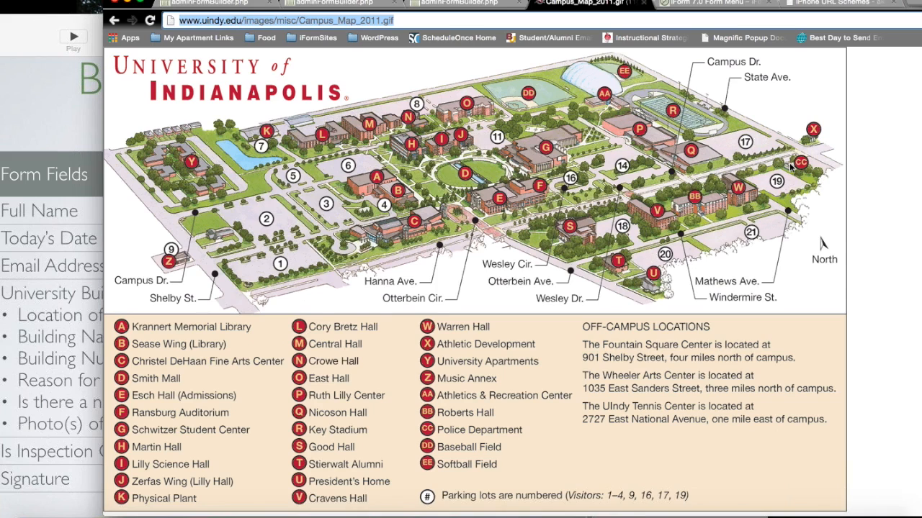
click(459, 3)
triple_click(547, 280)
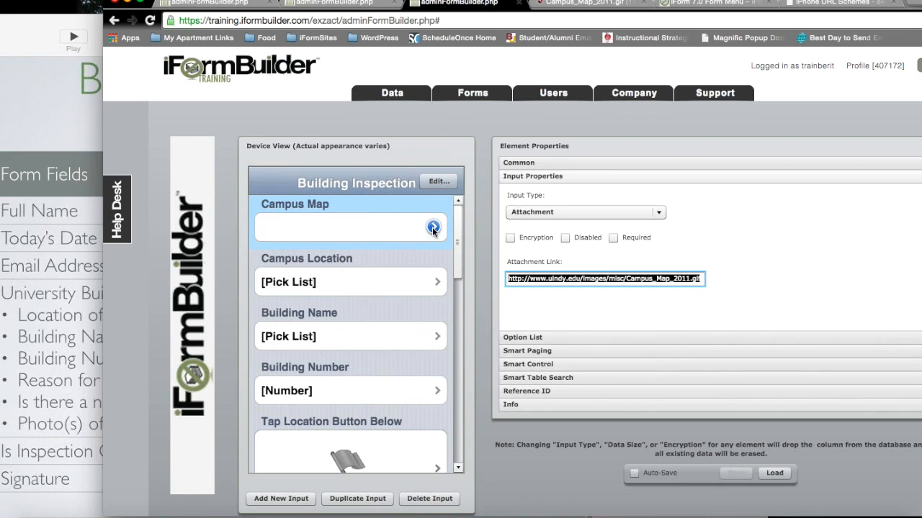
drag(459, 230, 461, 246)
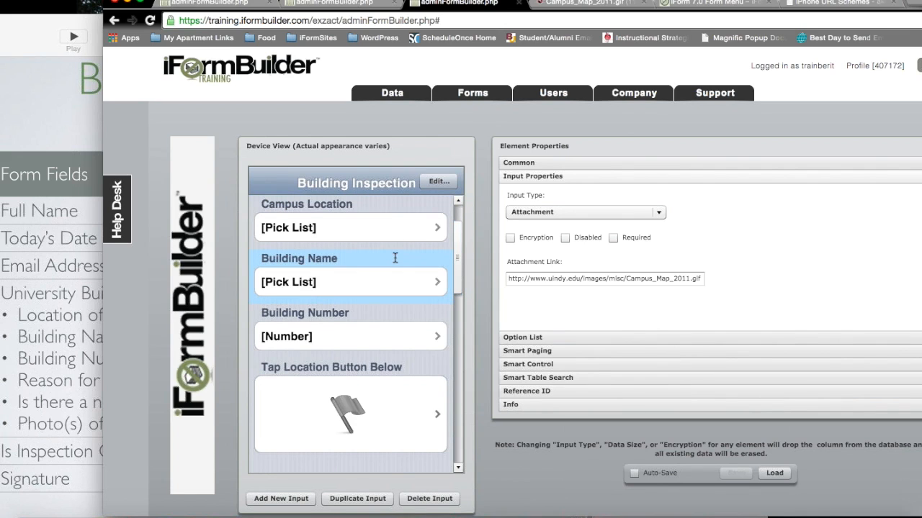
Step: Check the Campus Location options (North, South, West, East) and the Building Name building list, then select Building Number
click(392, 227)
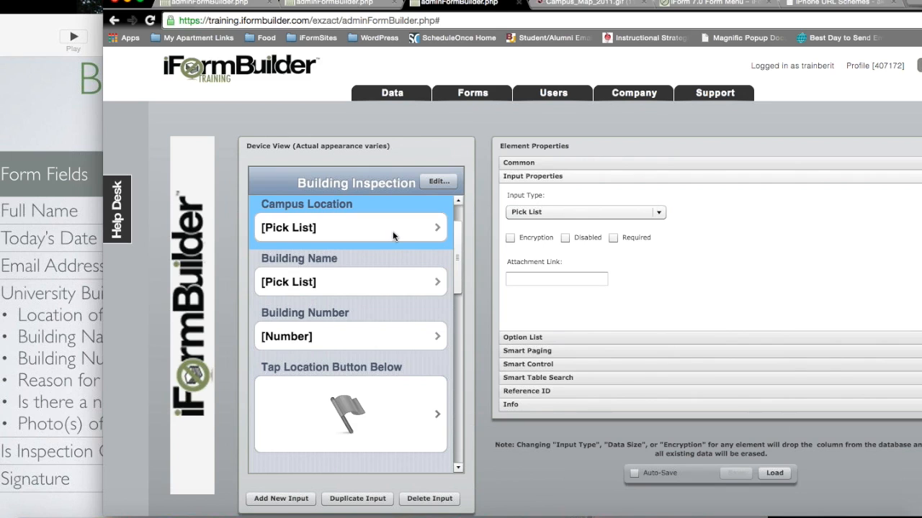
click(522, 338)
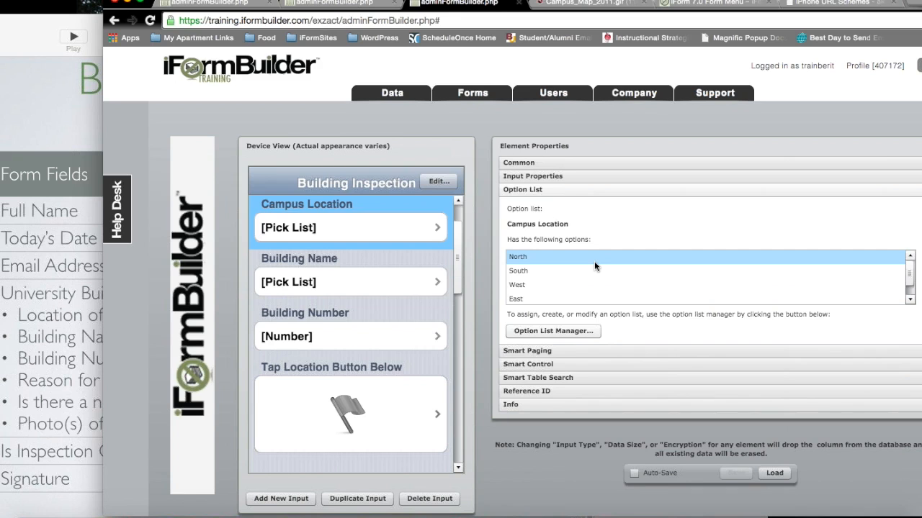
scroll(593, 267, down, 1)
scroll(592, 268, down, 1)
scroll(564, 273, up, 2)
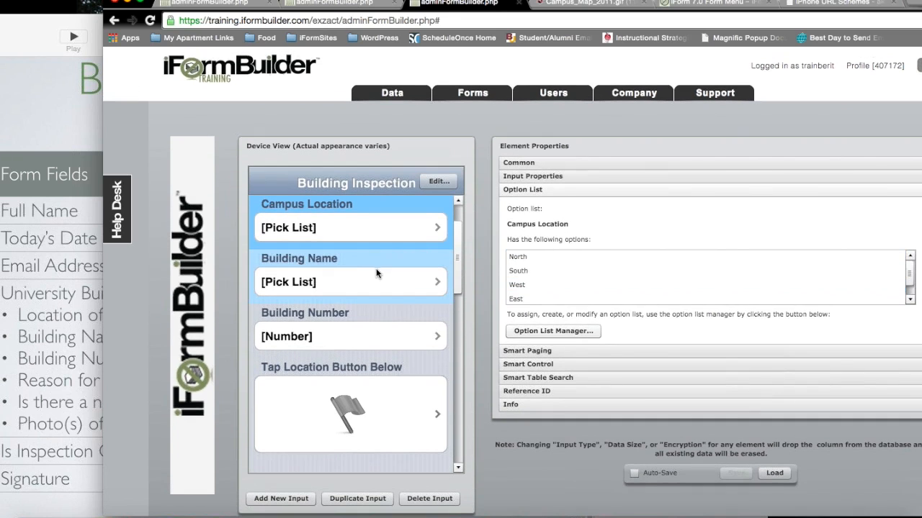
click(370, 284)
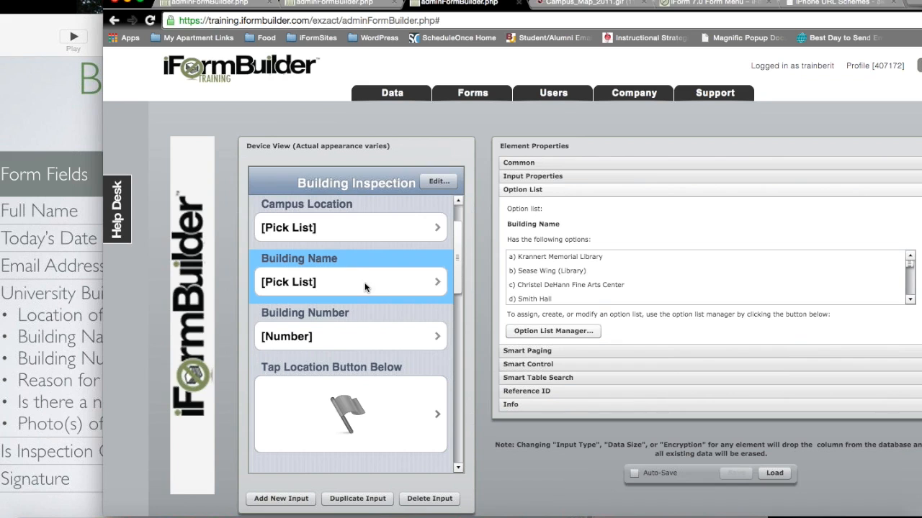
click(545, 268)
scroll(545, 267, down, 2)
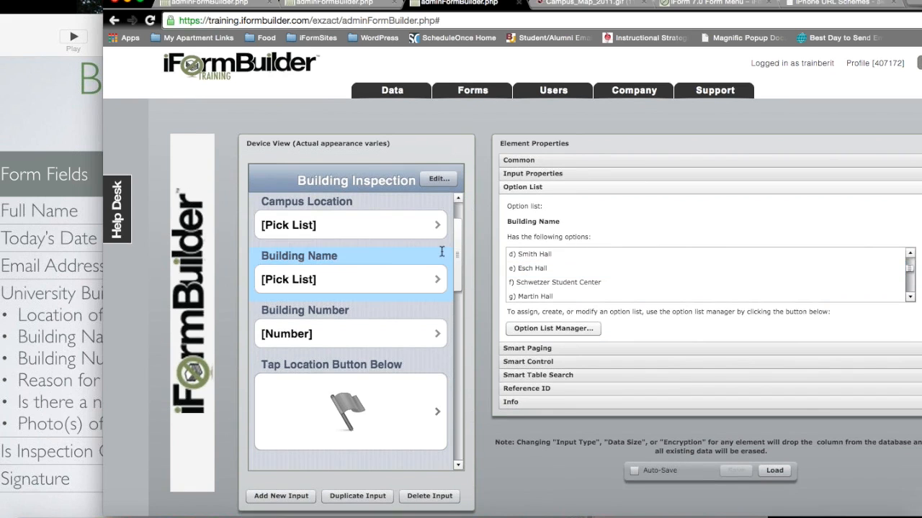
click(385, 342)
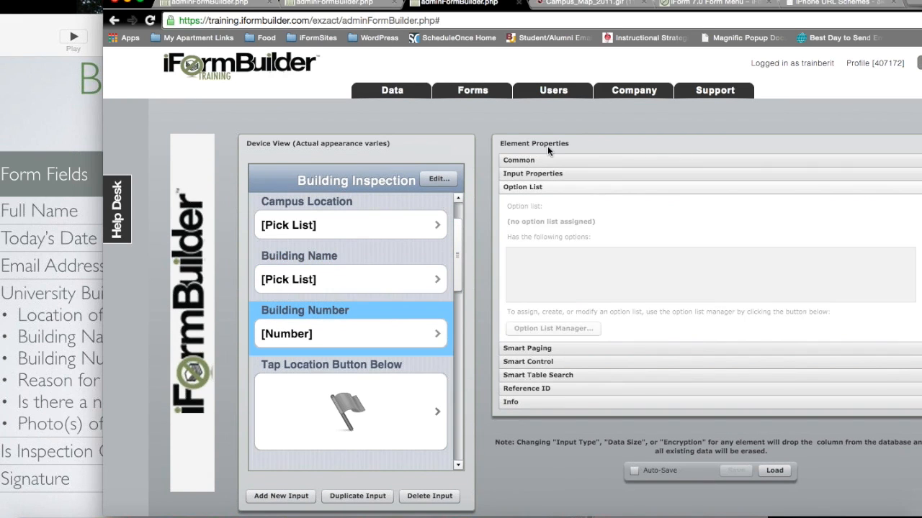
Step: Keep the Building Number field's keyboard set to Number Pad
click(555, 173)
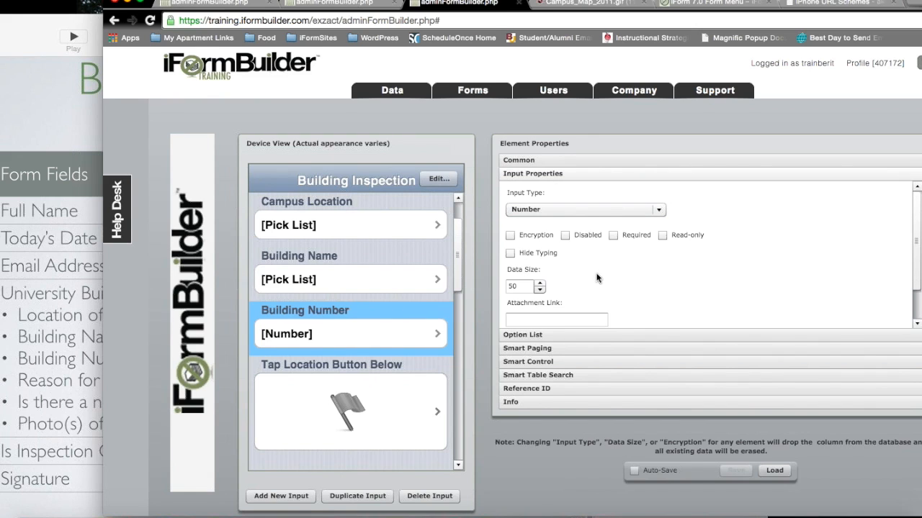
scroll(596, 278, down, 2)
scroll(597, 225, down, 5)
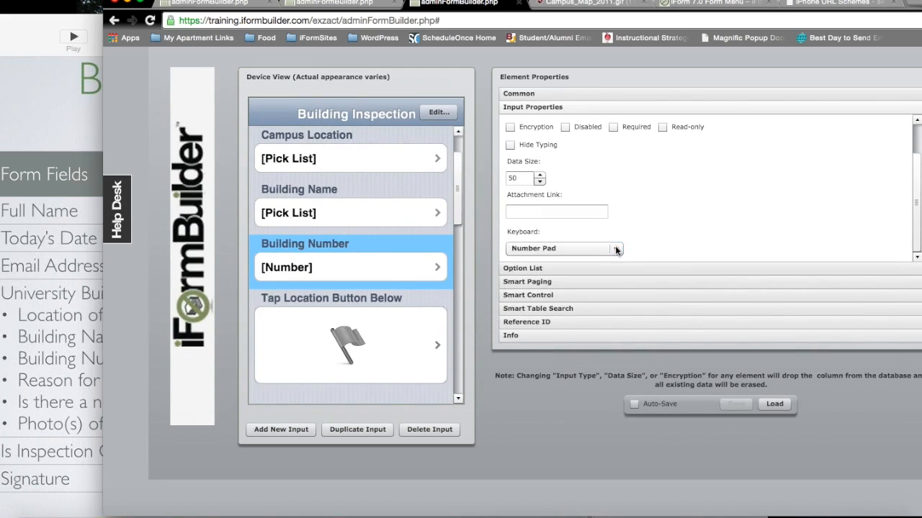
click(616, 249)
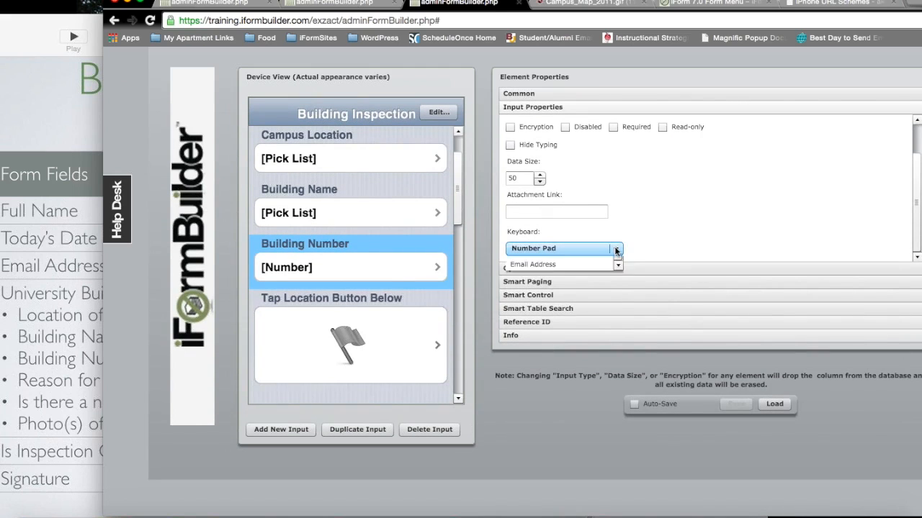
scroll(617, 292, up, 3)
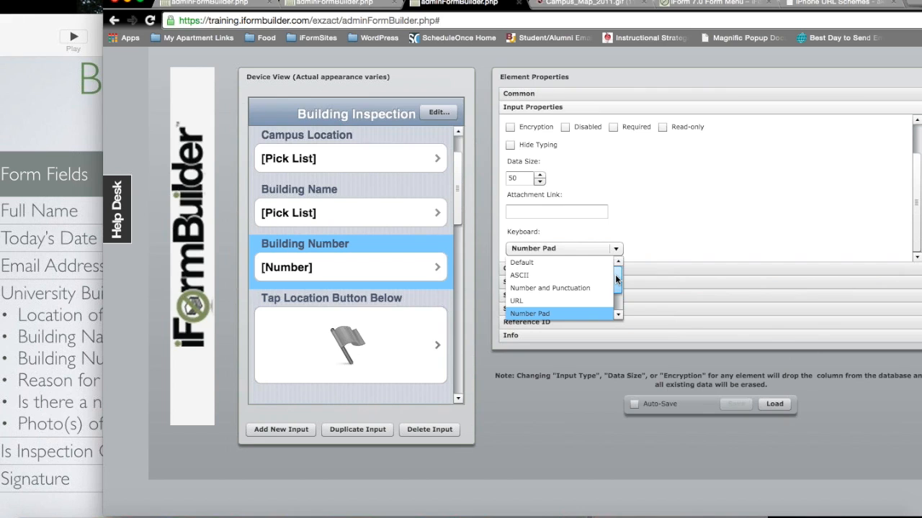
drag(615, 279, 614, 298)
click(568, 277)
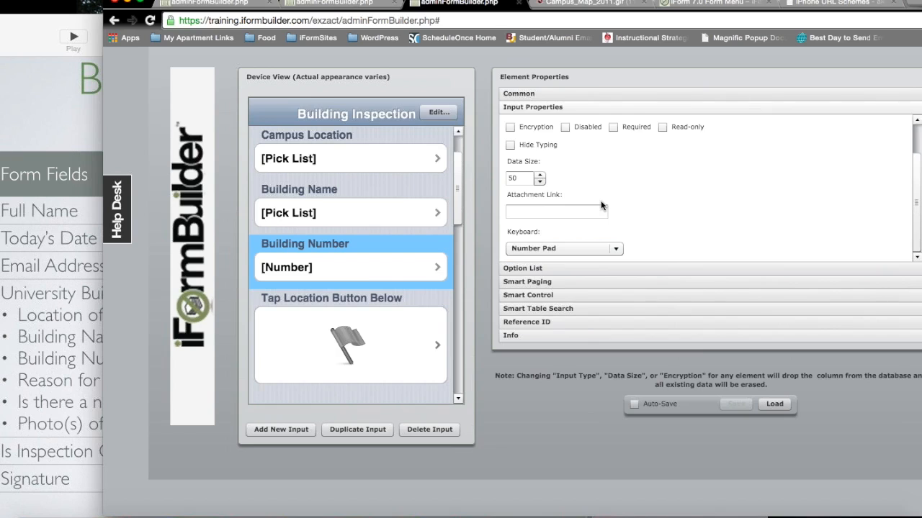
scroll(601, 207, up, 2)
Step: Keep the Tap Location Button Below element's input type as Location
drag(455, 250, 457, 277)
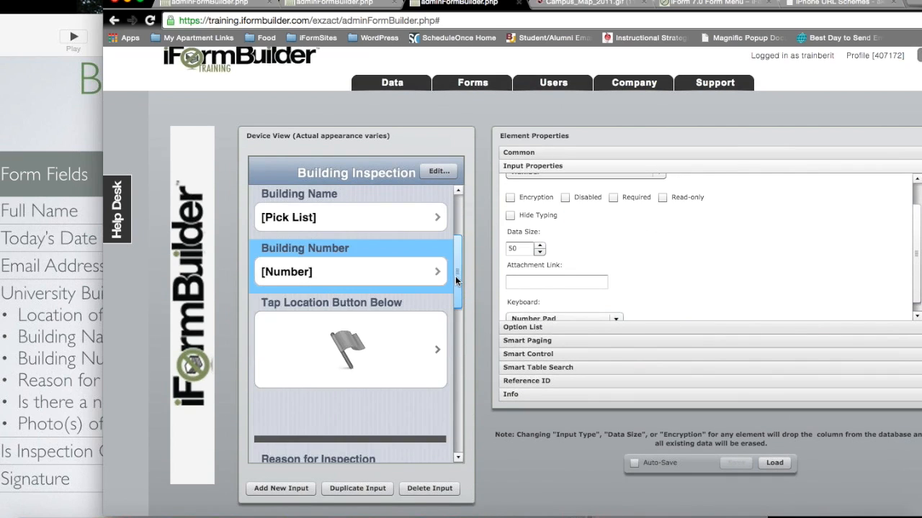
click(348, 358)
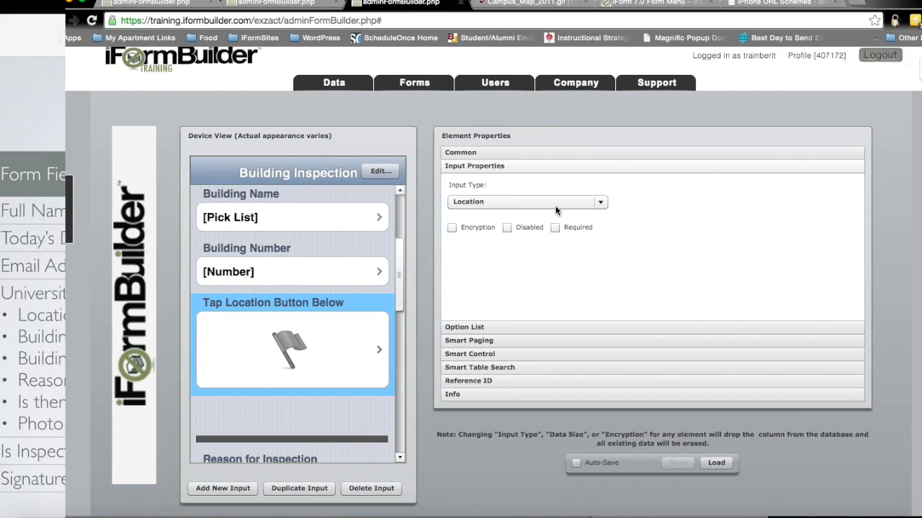
click(653, 203)
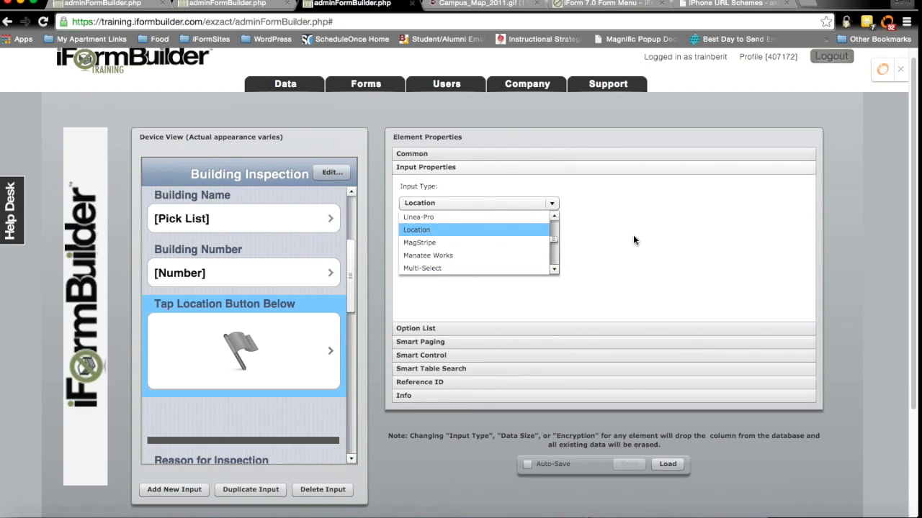
click(605, 271)
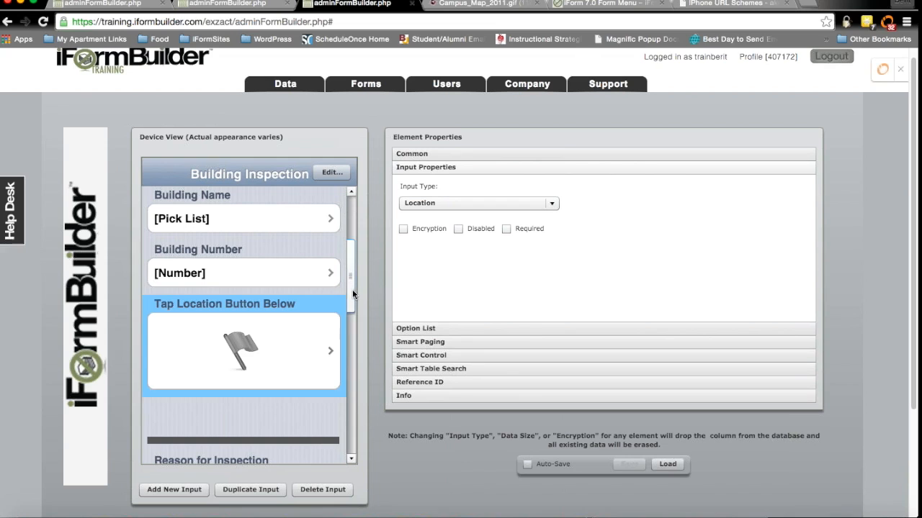
scroll(347, 302, down, 2)
scroll(270, 315, down, 3)
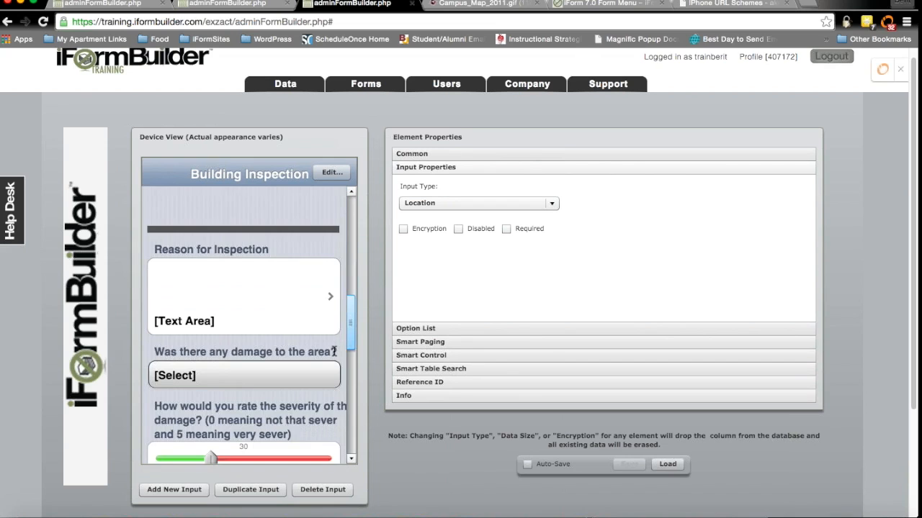
Step: Inspect Reason for Inspection and confirm the damage question offers Yes/No/NA options
click(193, 267)
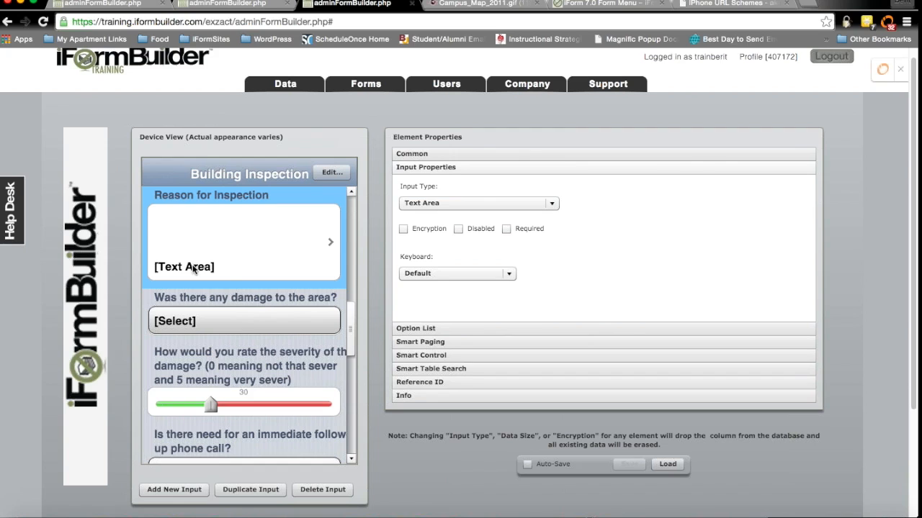
click(258, 311)
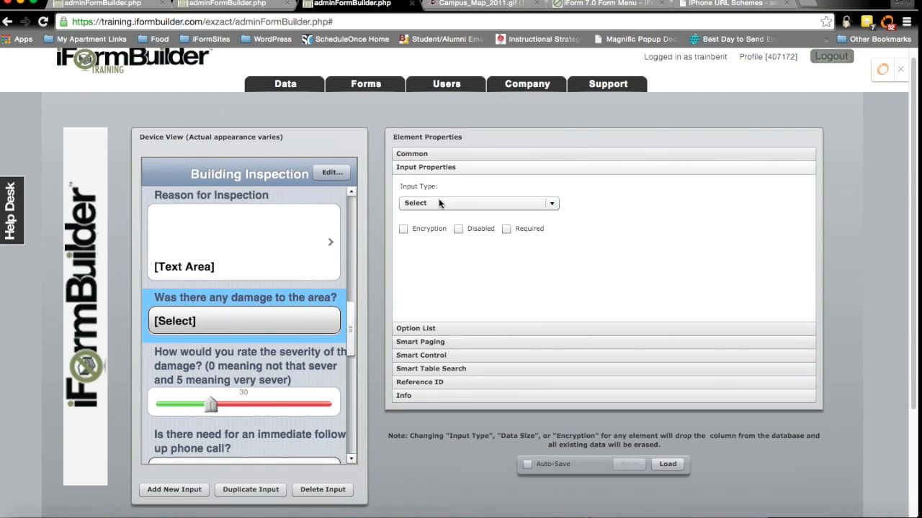
click(420, 329)
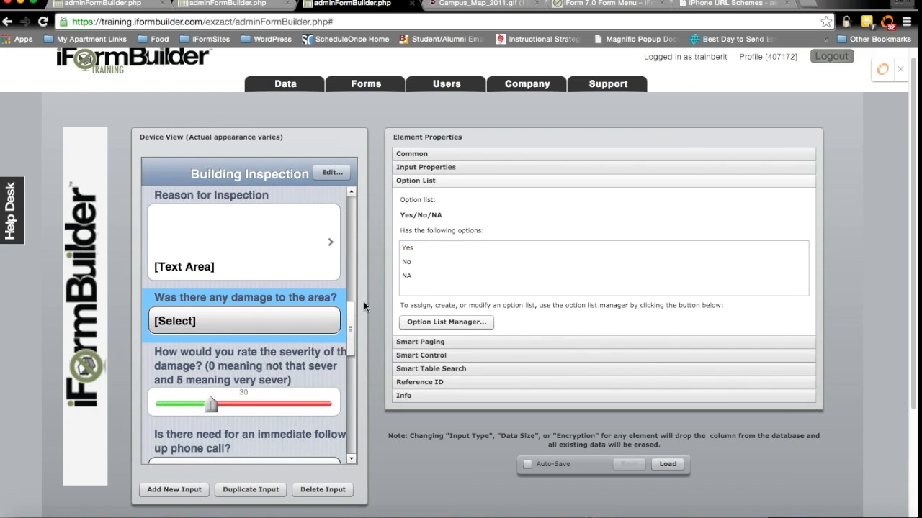
drag(351, 328, 344, 346)
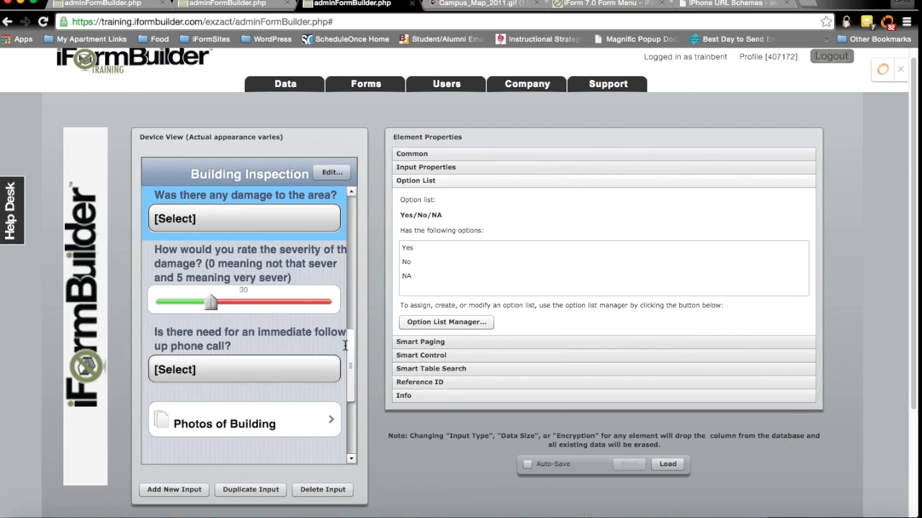
Step: Check the severity slider's range: blank low value and a high value of 5
click(262, 316)
click(429, 167)
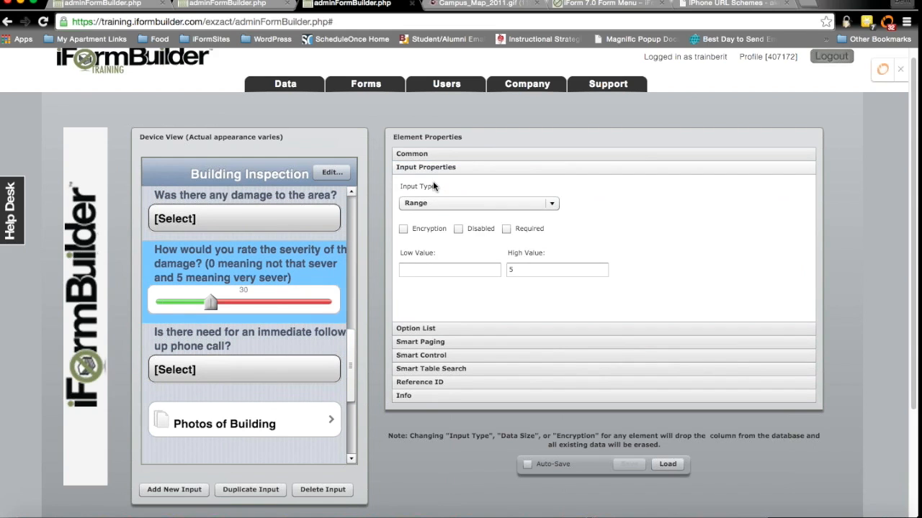
click(428, 270)
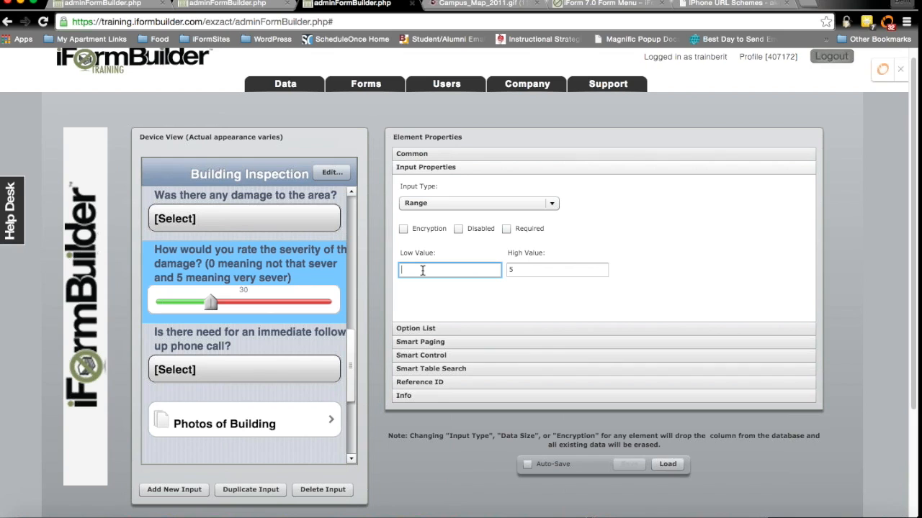
click(537, 267)
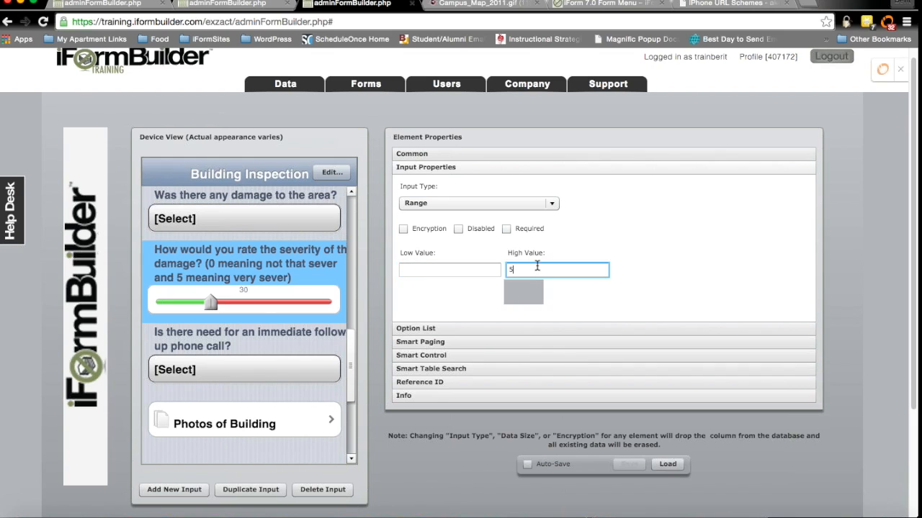
click(445, 274)
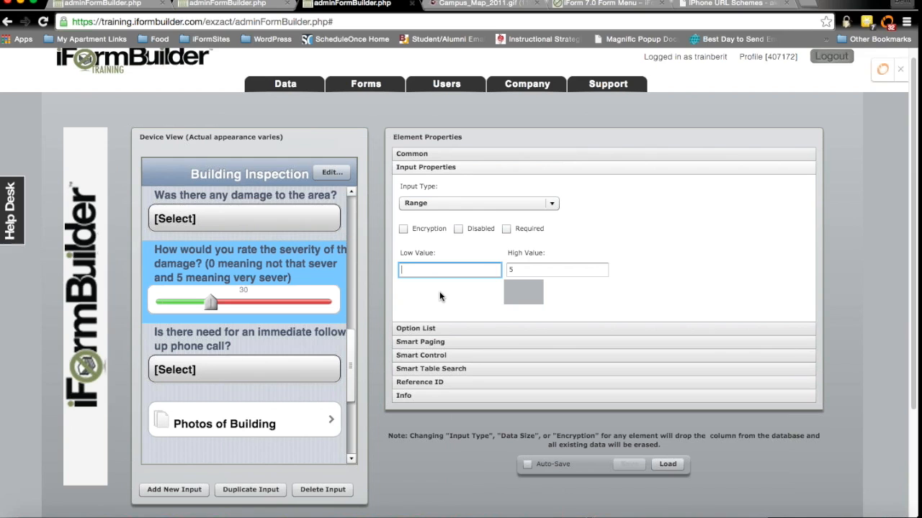
scroll(413, 270, down, 1)
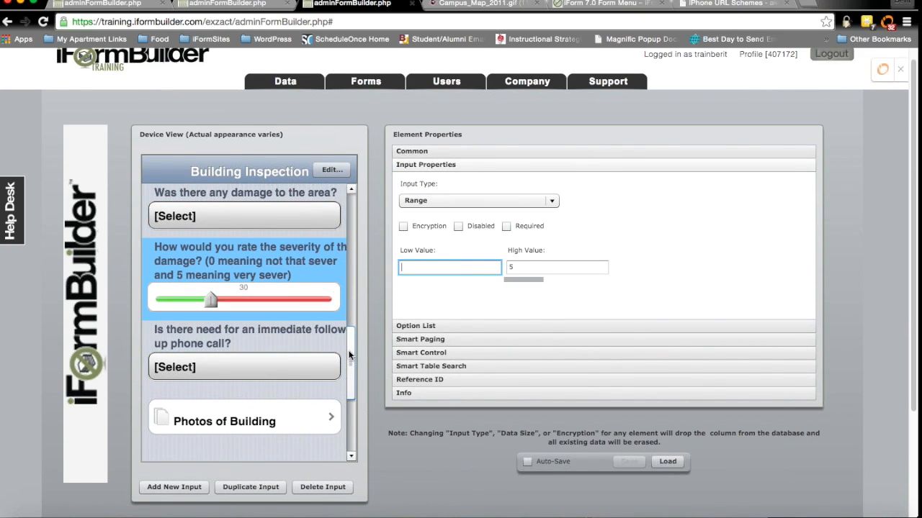
drag(349, 355, 347, 369)
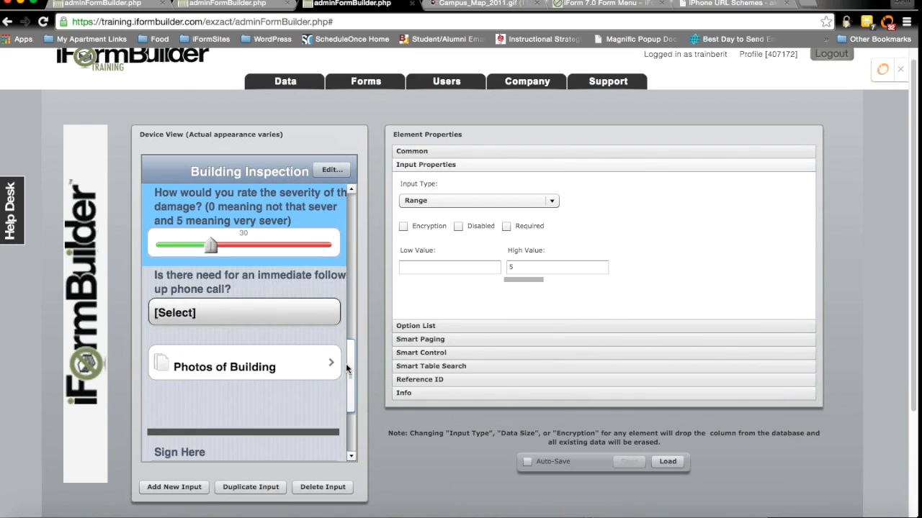
Step: Confirm Photos of Building is a Subform and Form Time-Stamp stays Read-only, then switch builder tabs
click(326, 369)
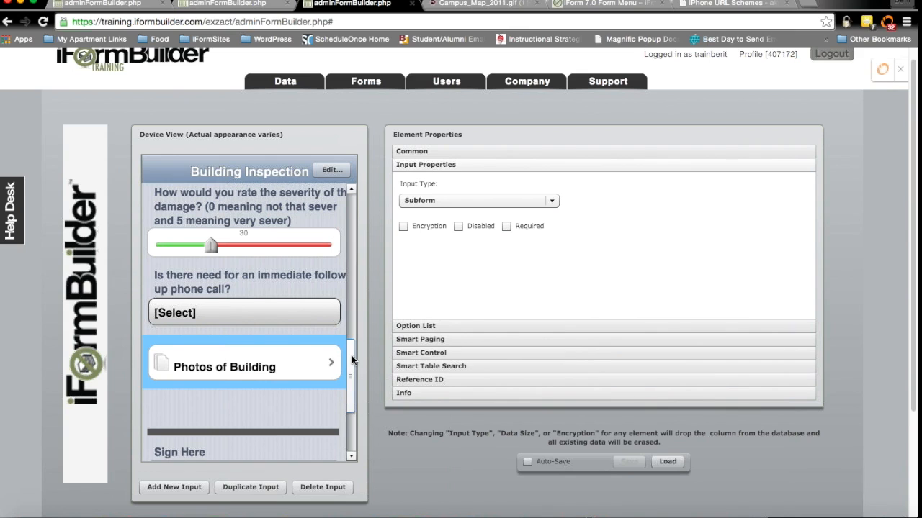
drag(352, 355, 351, 376)
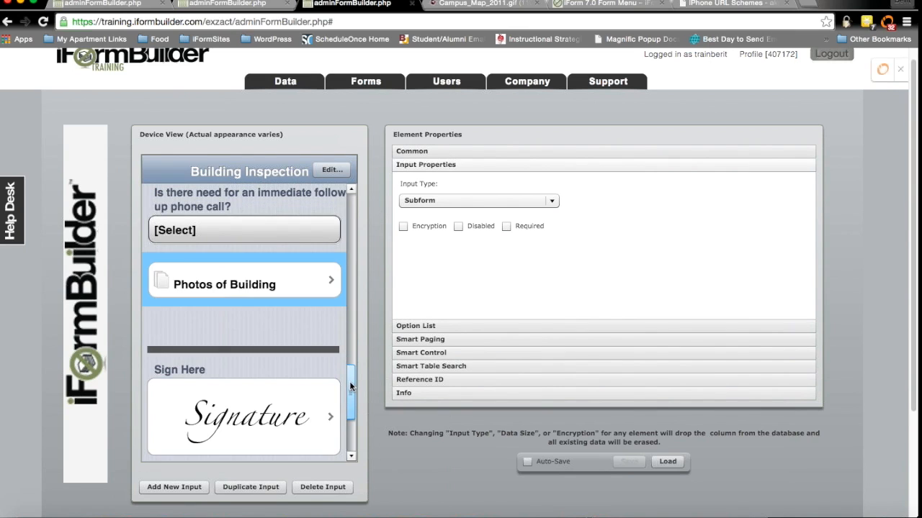
scroll(347, 394, down, 2)
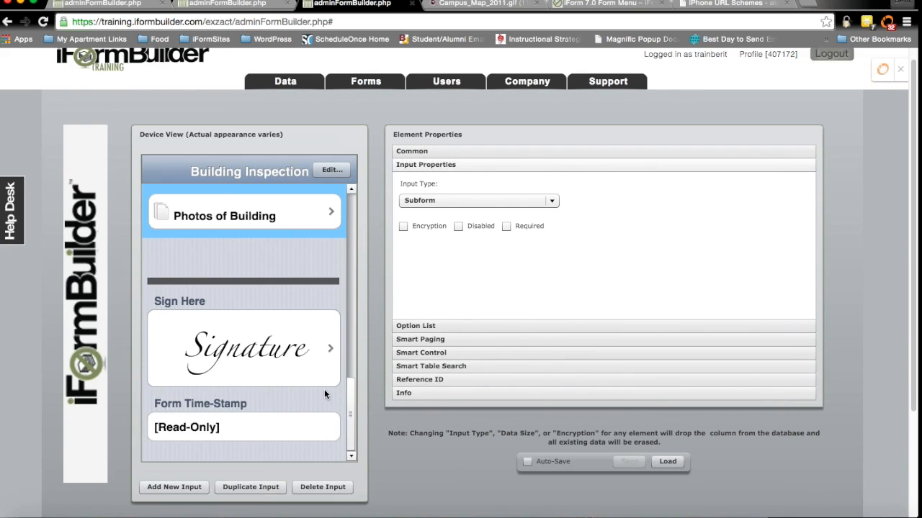
click(254, 427)
click(484, 200)
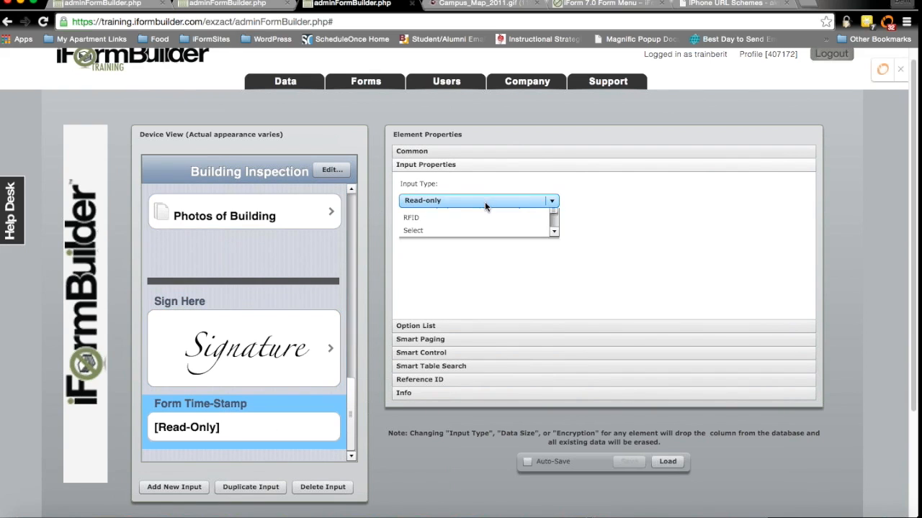
click(458, 229)
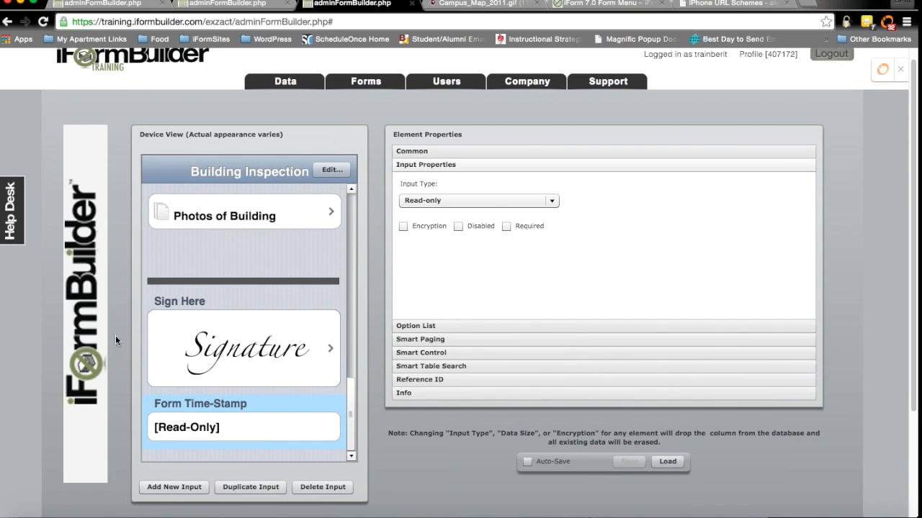
click(219, 6)
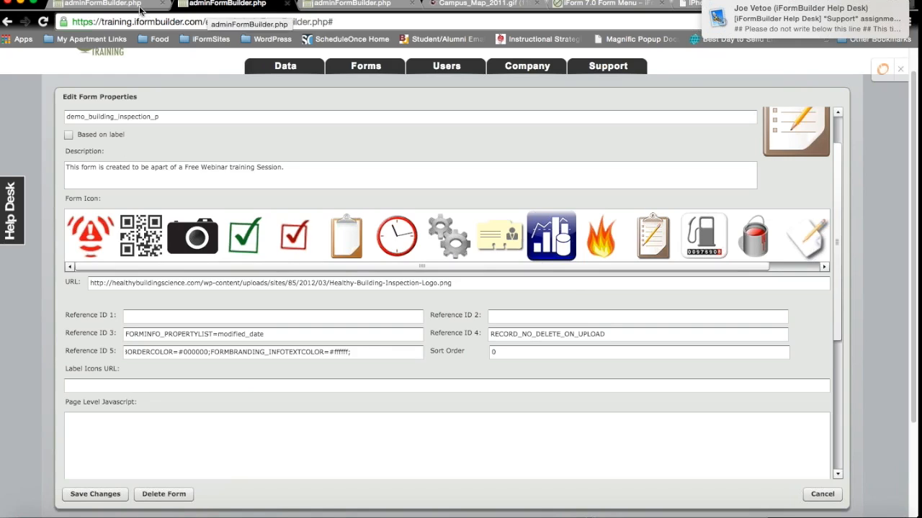
Step: Return to the first adminFormBuilder.php tab and bring up Reflector's Dock menu
click(122, 5)
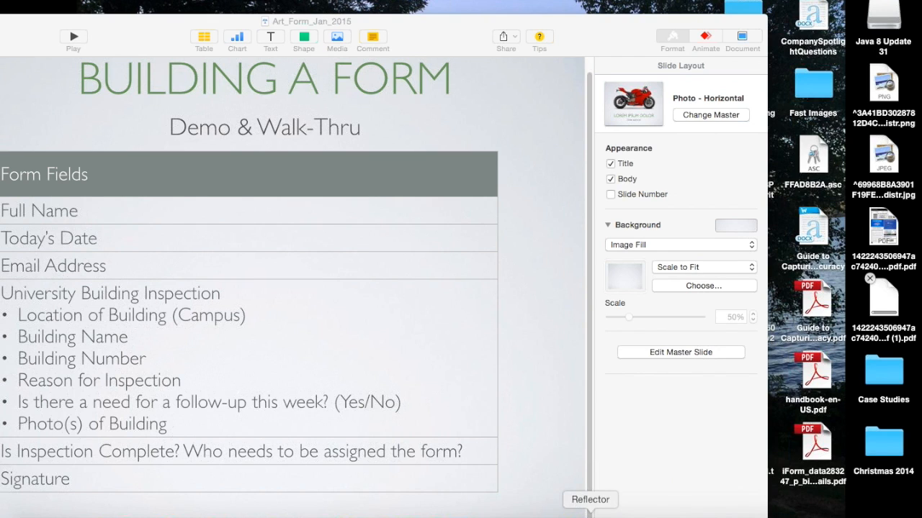
right_click(590, 514)
Step: Quit Reflector from its Dock menu to restart the iPad mirror
click(591, 496)
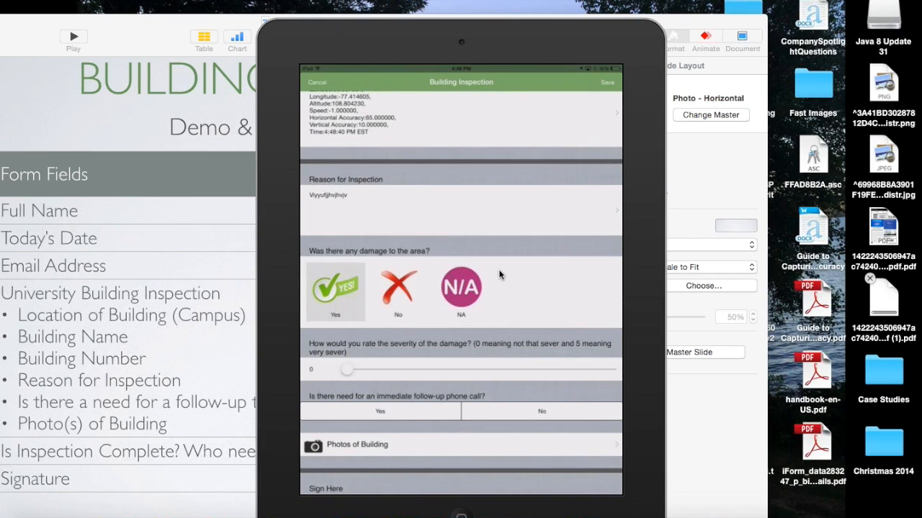
Step: Answer No to the damage question on the iPad, then bring up Reflector's Dock menu
click(392, 264)
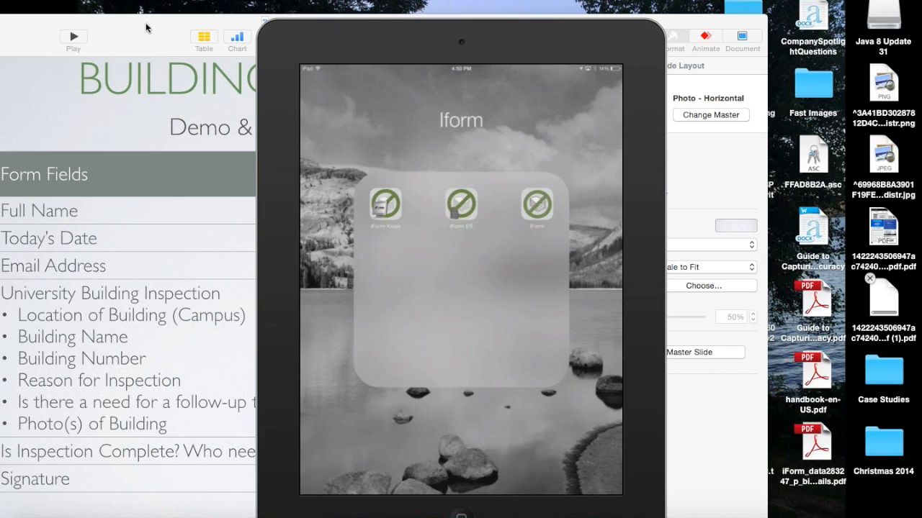
right_click(591, 511)
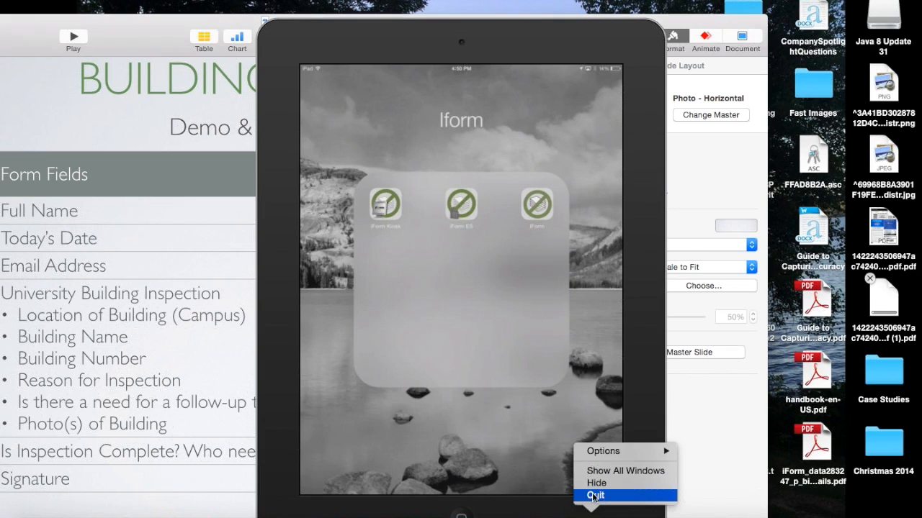
Step: Quit Reflector and display Keynote slide 20 with the asterisk-marked form fields
click(594, 495)
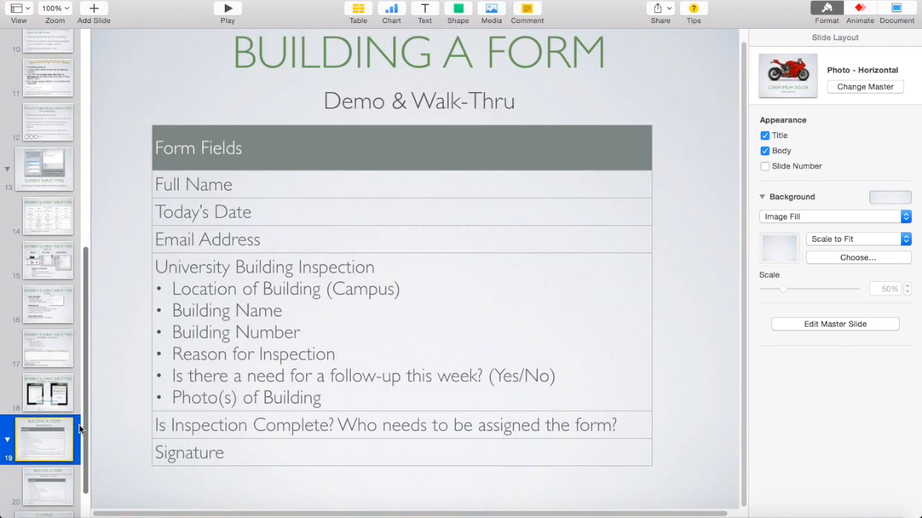
scroll(59, 446, down, 2)
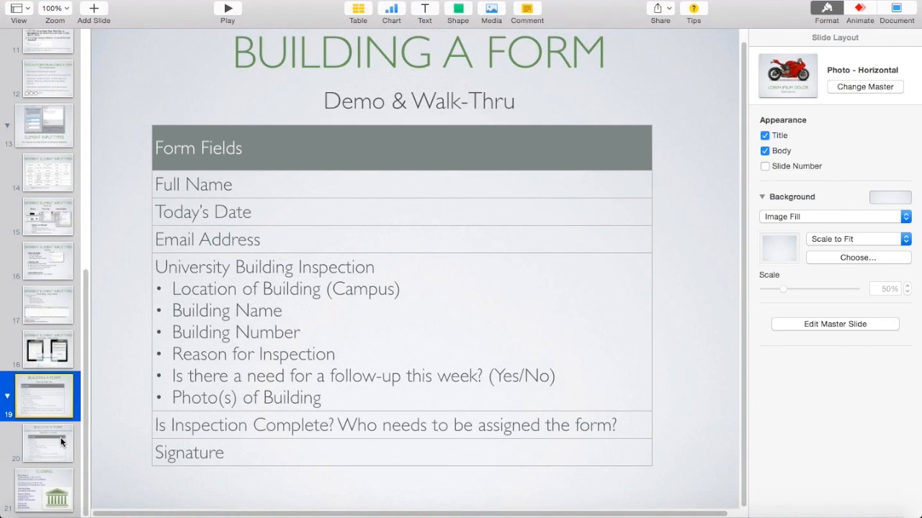
click(62, 442)
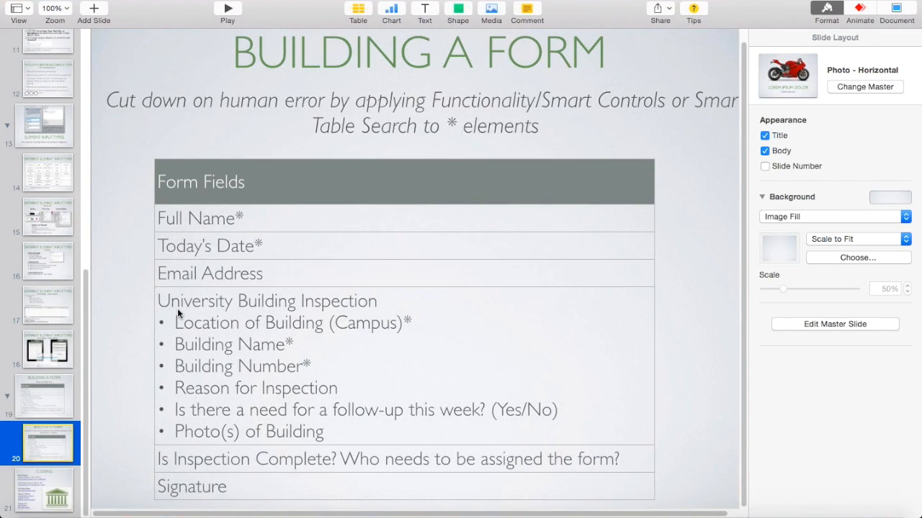
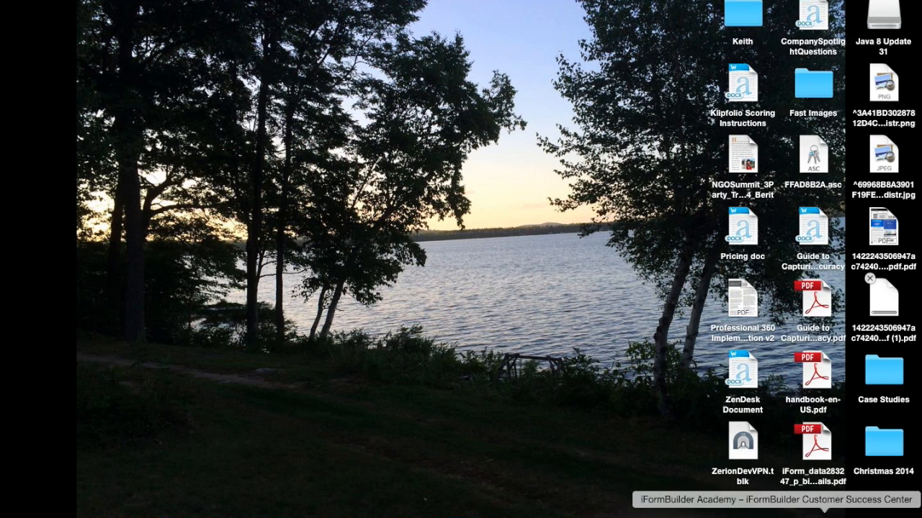
Step: Bring back the January Demo form and review the Last Name field's Keyboard options
click(844, 511)
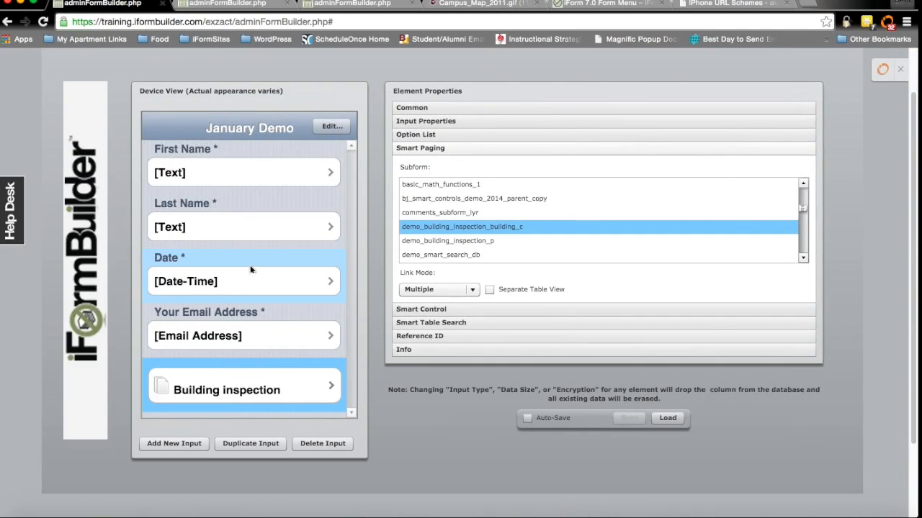
click(254, 219)
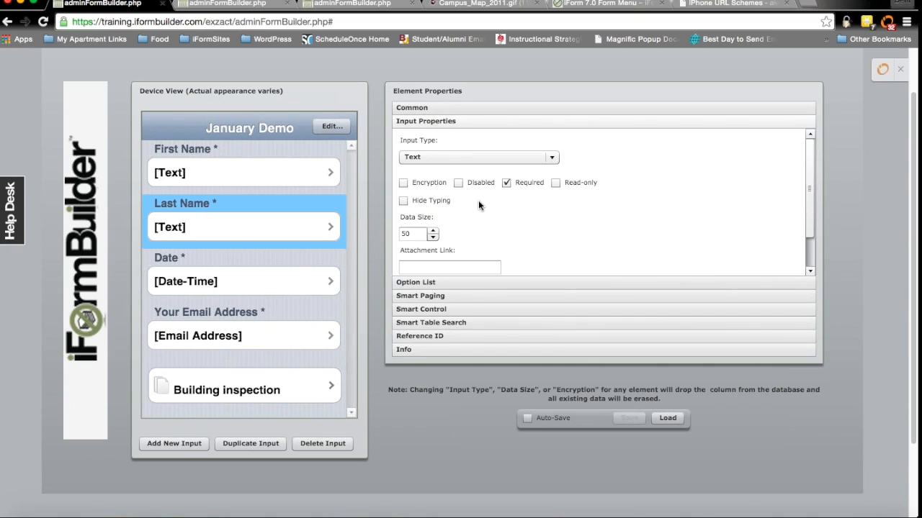
scroll(478, 201, down, 3)
click(483, 216)
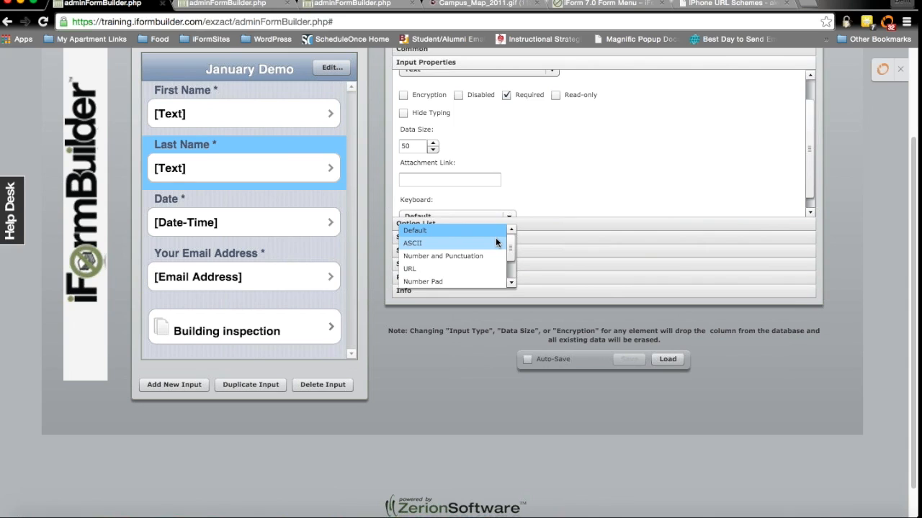
drag(512, 249, 510, 276)
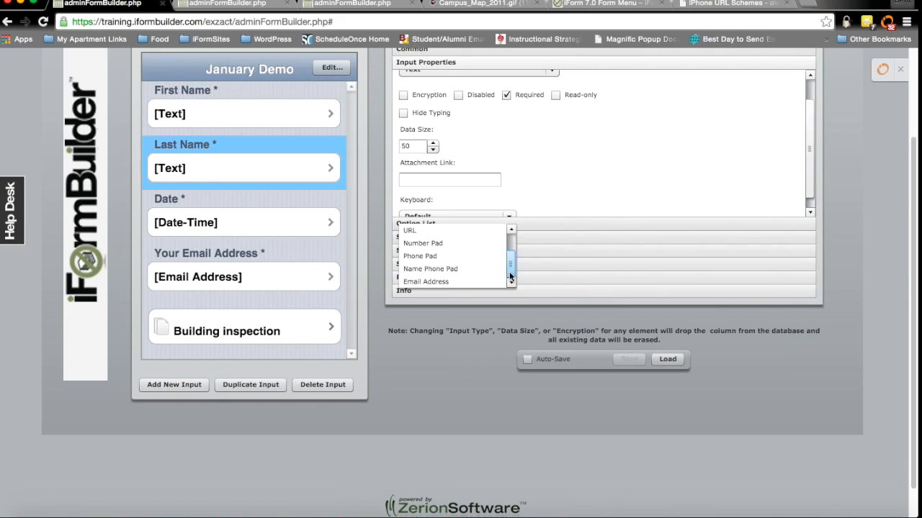
Step: Confirm Your Email Address keeps the Email input type, then reselect Last Name
click(326, 276)
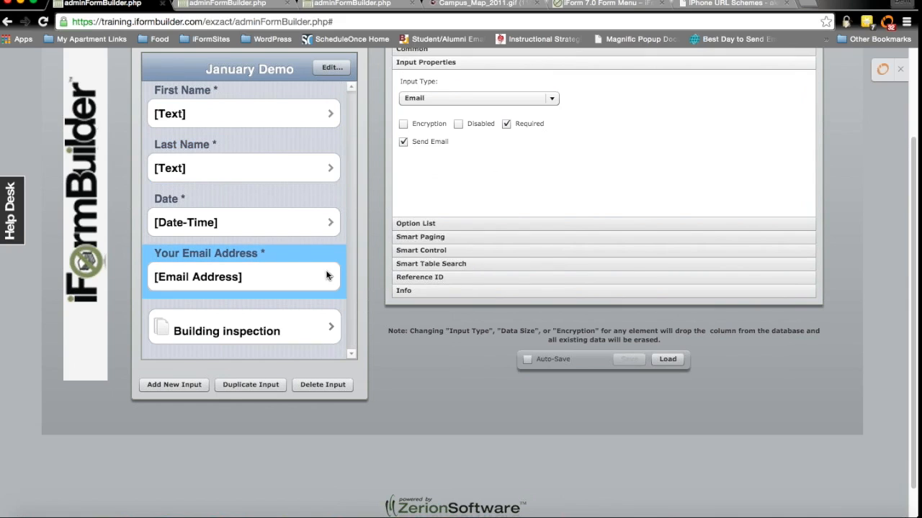
click(552, 100)
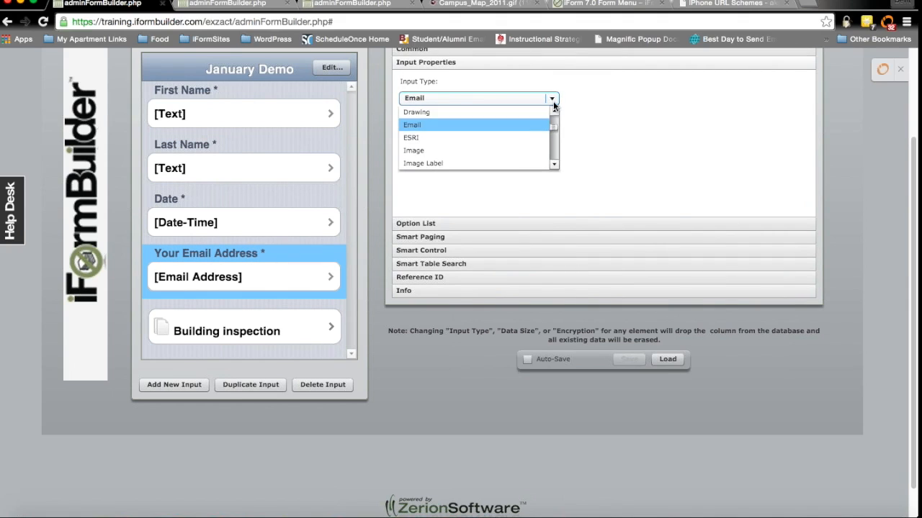
click(533, 123)
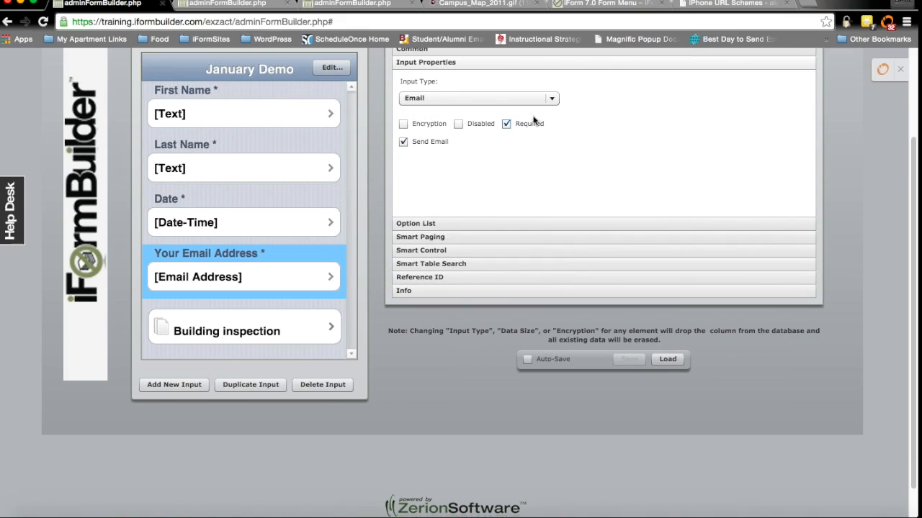
click(218, 167)
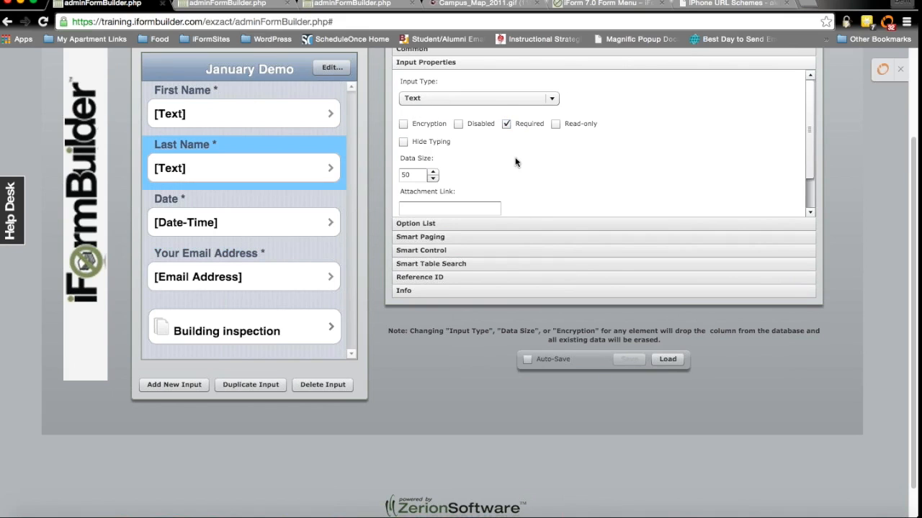
scroll(510, 149, down, 1)
scroll(511, 149, down, 2)
click(498, 177)
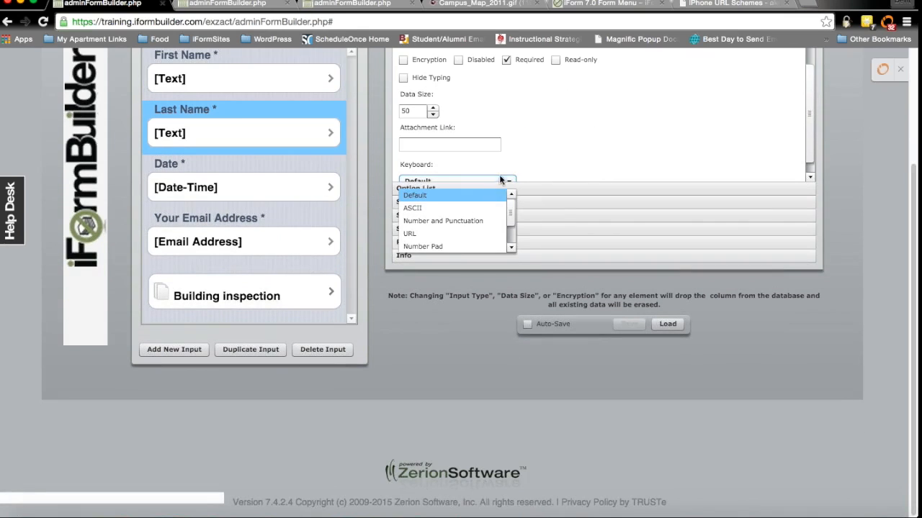
drag(511, 210, 506, 220)
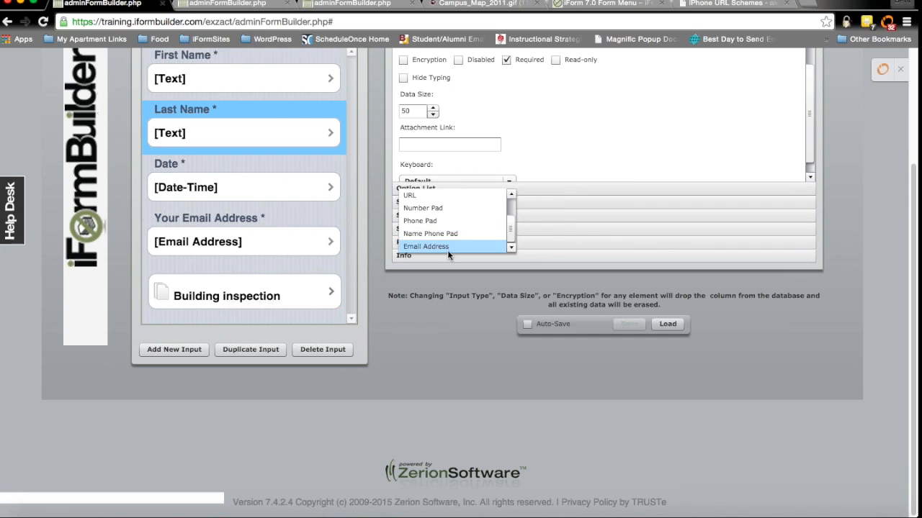
drag(510, 229, 510, 201)
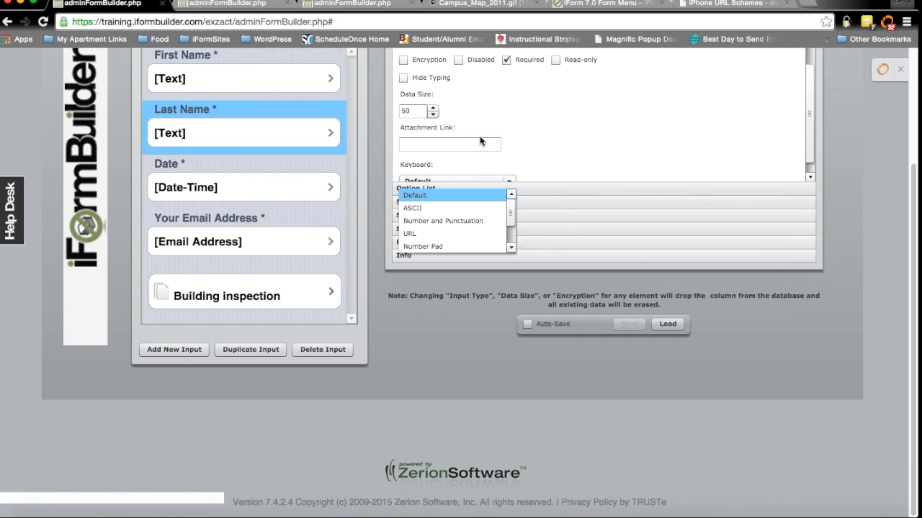
scroll(530, 135, up, 3)
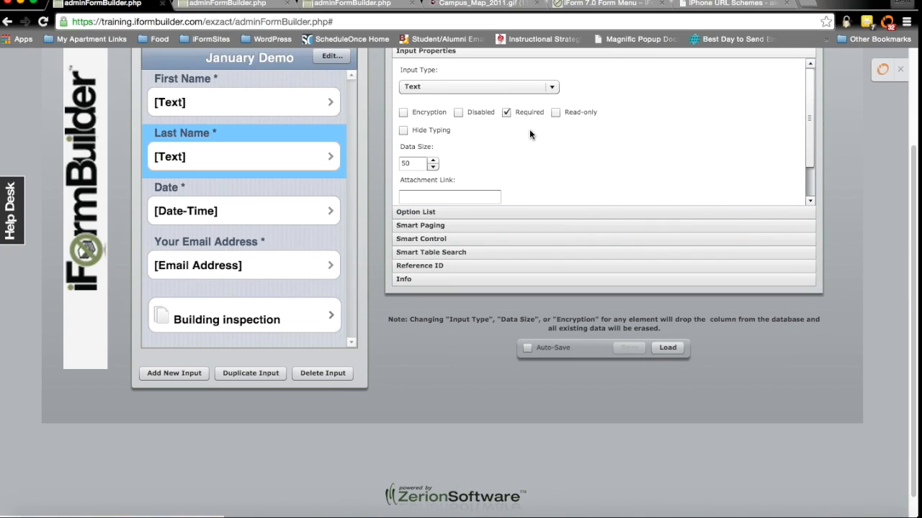
scroll(529, 129, up, 1)
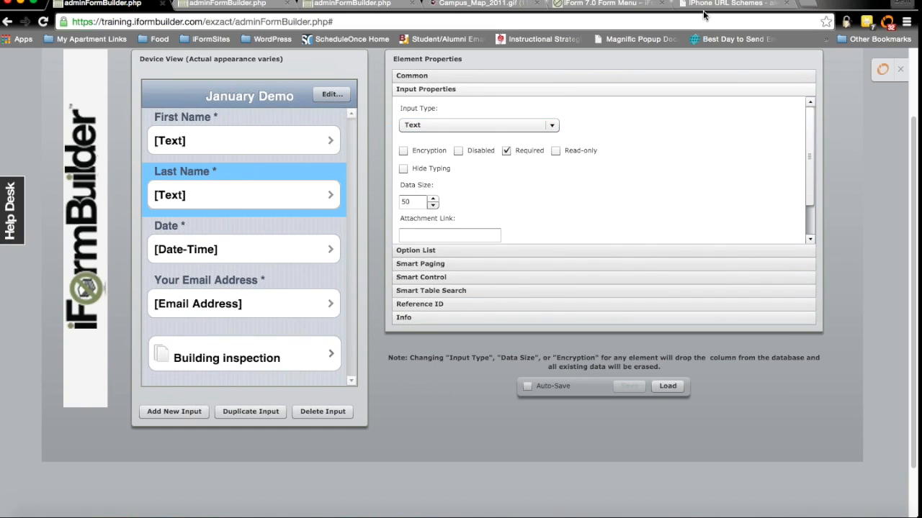
Step: Search 'bluestacks' in a new tab and open the BlueStacks Android Emulator result
click(794, 6)
text(blue)
key(BackSpace)
text(s)
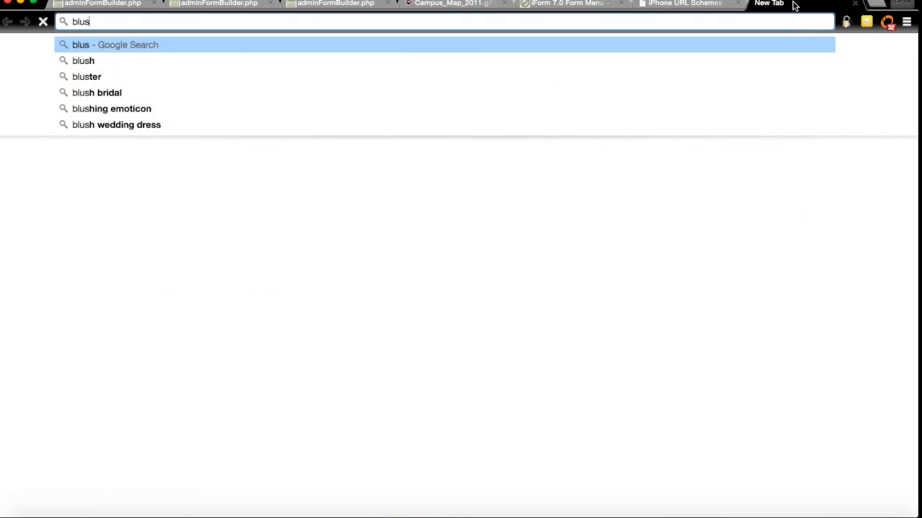
text(tac)
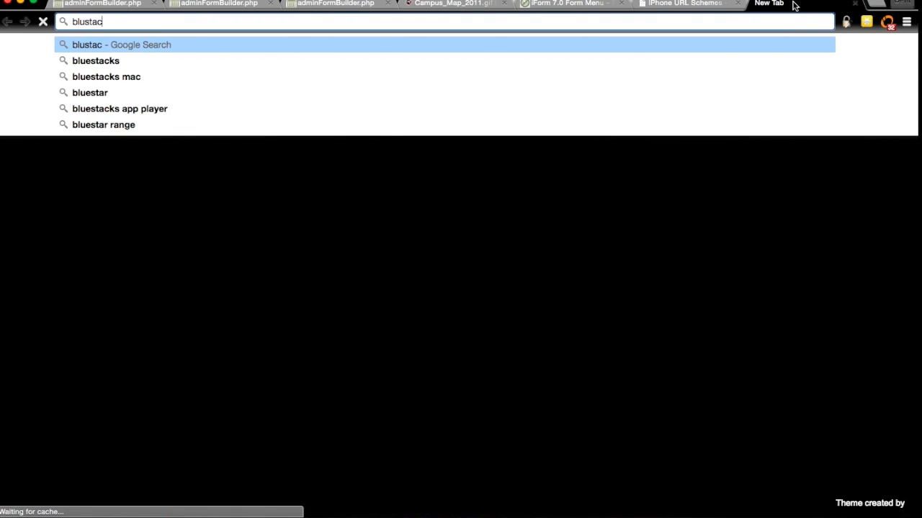
key(Down)
key(Return)
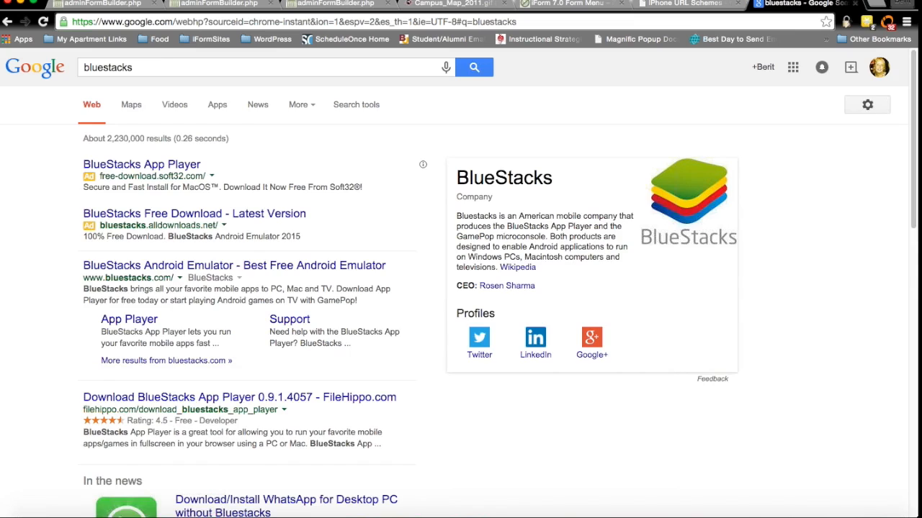
click(229, 265)
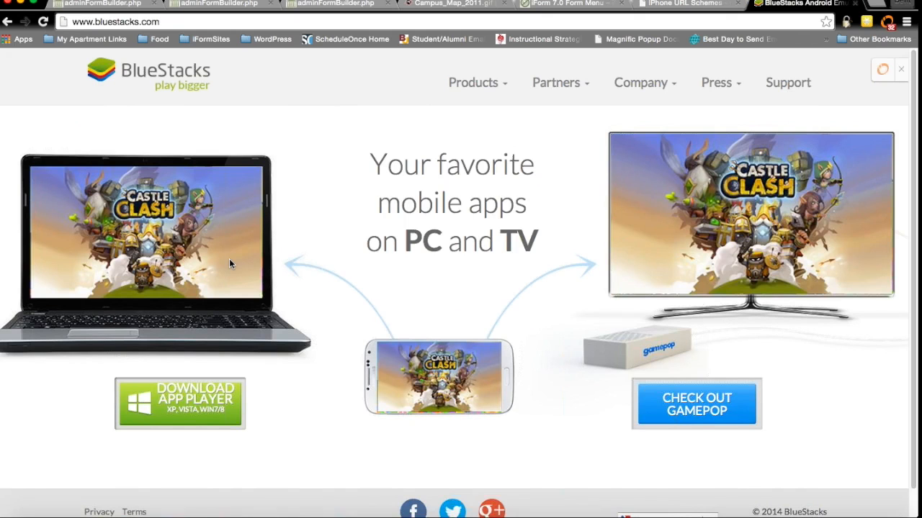